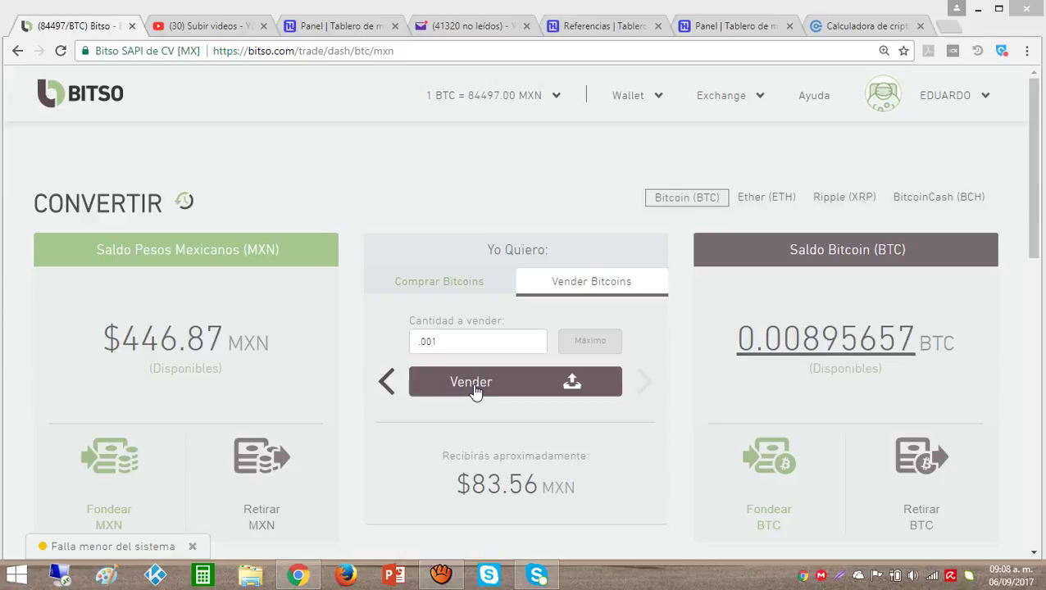
Step: Sell 0.001 BTC for Mexican pesos
{"action": "left_click", "coordinate": [472, 383]}
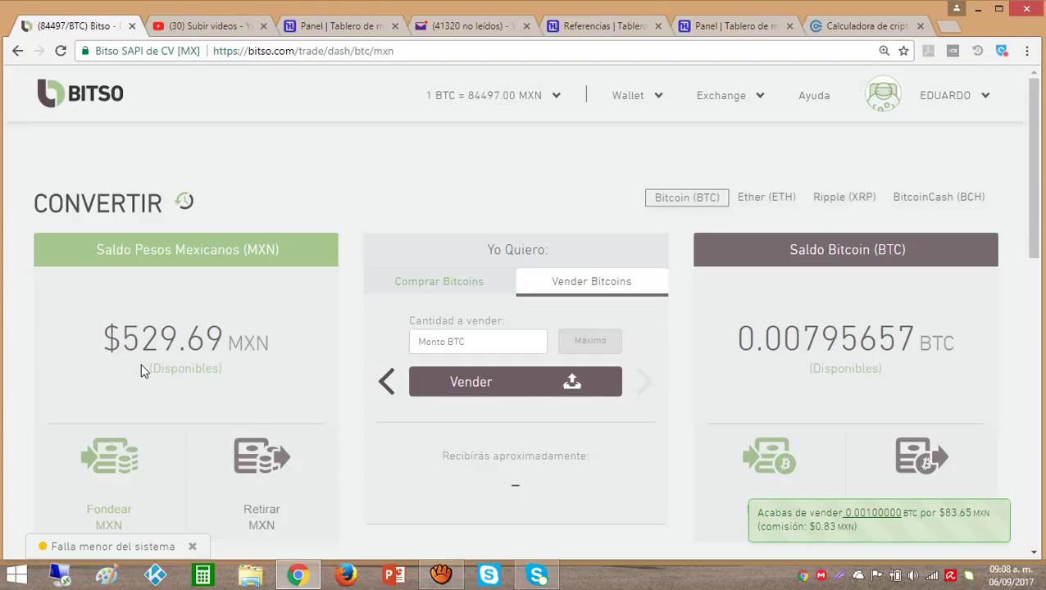
Step: Capture the available MXN balance area, outline the amount with a blue rectangle, and discard the capture
{"action": "left_click", "coordinate": [837, 576]}
{"action": "mouse_move", "coordinate": [94, 303]}
{"action": "left_mouse_down"}
{"action": "mouse_move", "coordinate": [159, 378]}
{"action": "mouse_move", "coordinate": [296, 390]}
{"action": "left_mouse_up"}
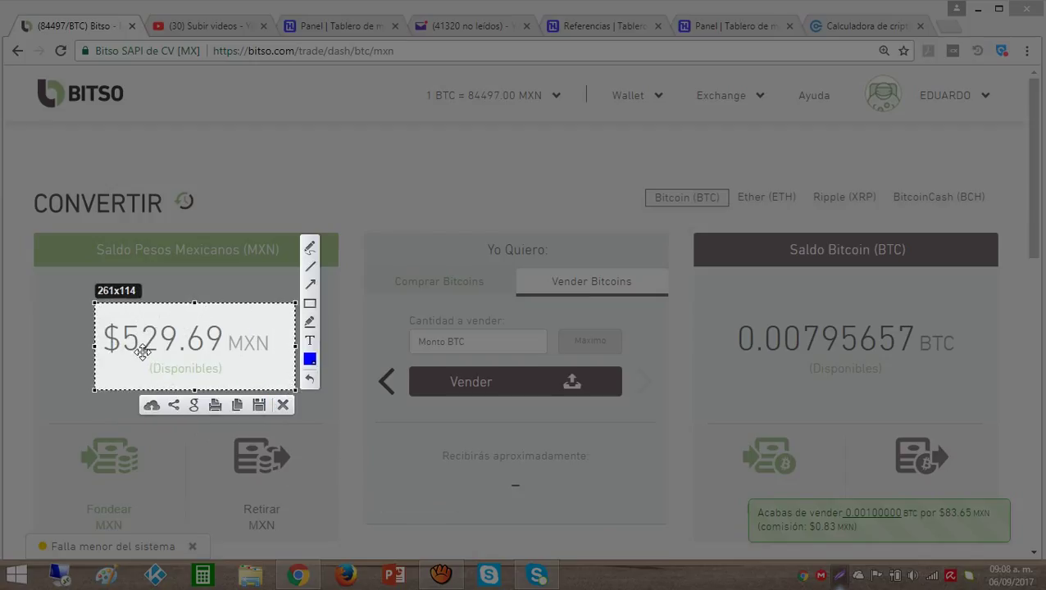
{"action": "left_click", "coordinate": [310, 303]}
{"action": "mouse_move", "coordinate": [104, 318]}
{"action": "left_mouse_down"}
{"action": "mouse_move", "coordinate": [203, 371]}
{"action": "mouse_move", "coordinate": [279, 375]}
{"action": "left_mouse_up"}
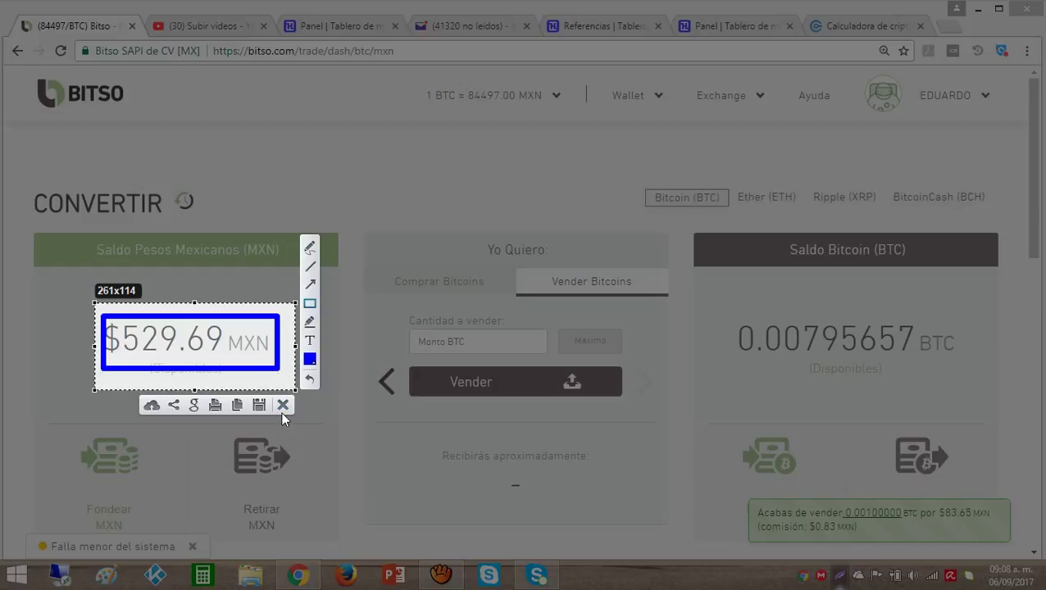
{"action": "left_click", "coordinate": [284, 405]}
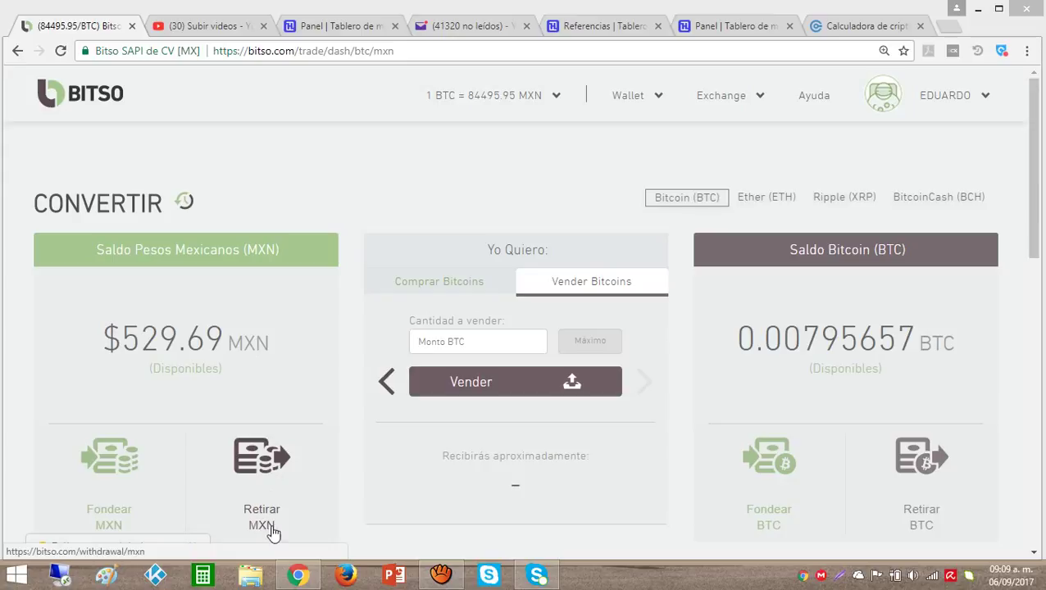
Step: Capture the MXN deposit and withdrawal options, draw two arrows pointing at Retirar MXN, and discard the capture
{"action": "left_click", "coordinate": [841, 577]}
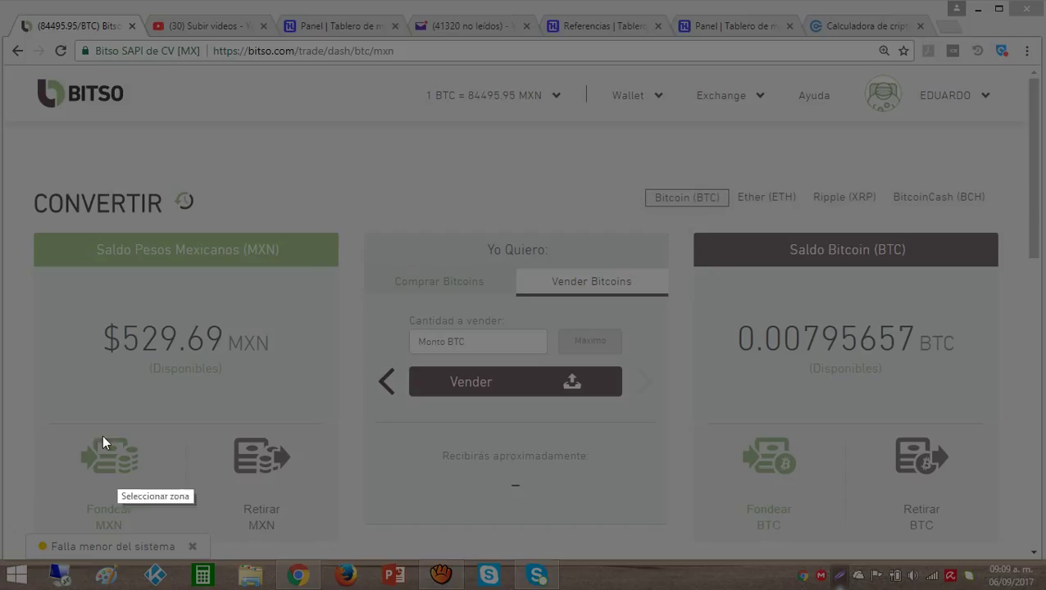
{"action": "left_click_drag", "start_coordinate": [65, 394], "coordinate": [319, 555]}
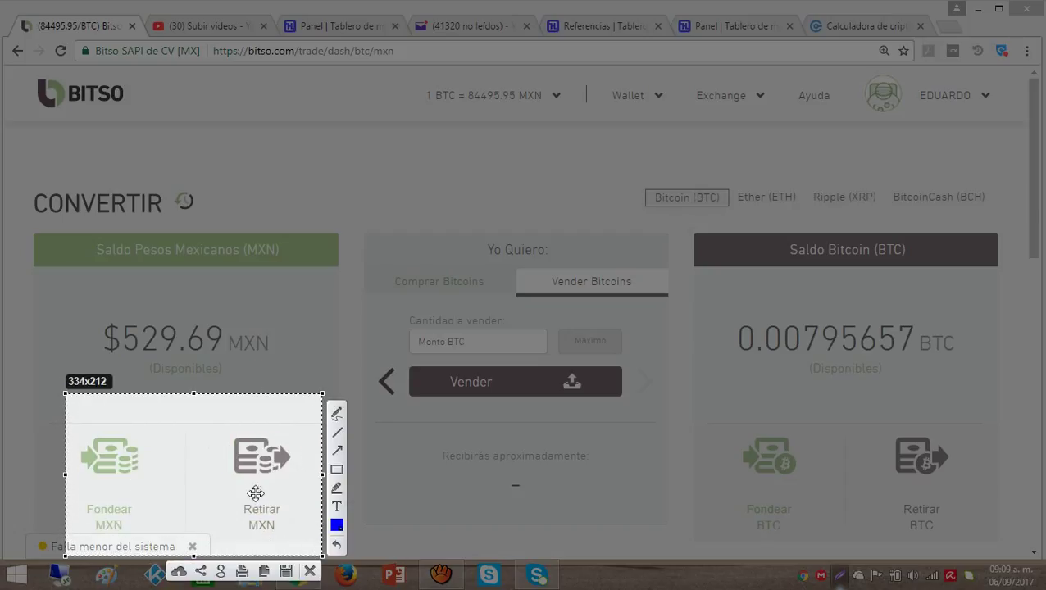
{"action": "left_click", "coordinate": [338, 452]}
{"action": "left_click_drag", "start_coordinate": [183, 407], "coordinate": [227, 443]}
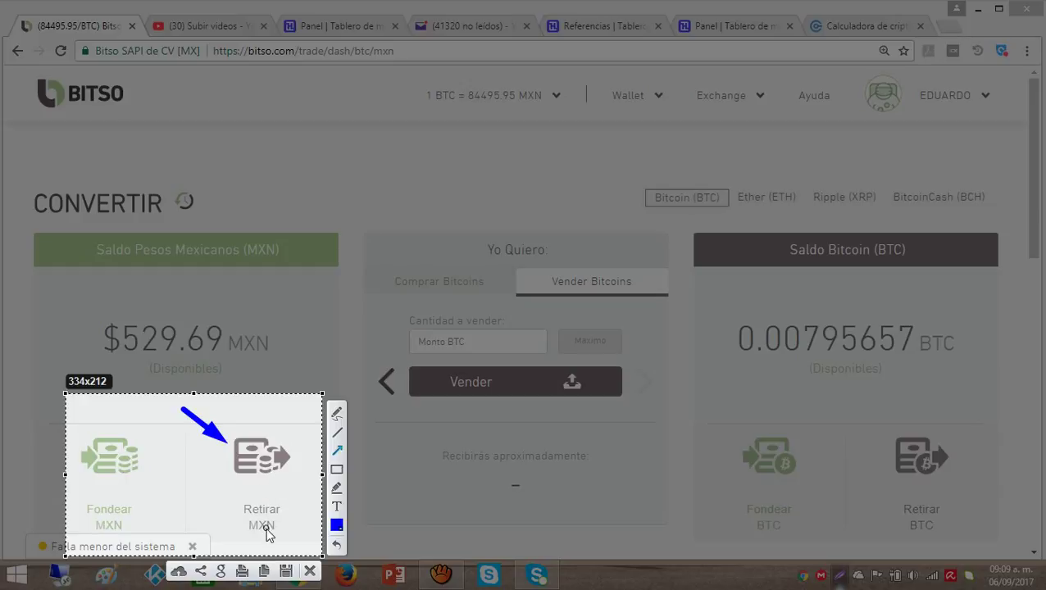
{"action": "left_click_drag", "start_coordinate": [191, 513], "coordinate": [238, 484]}
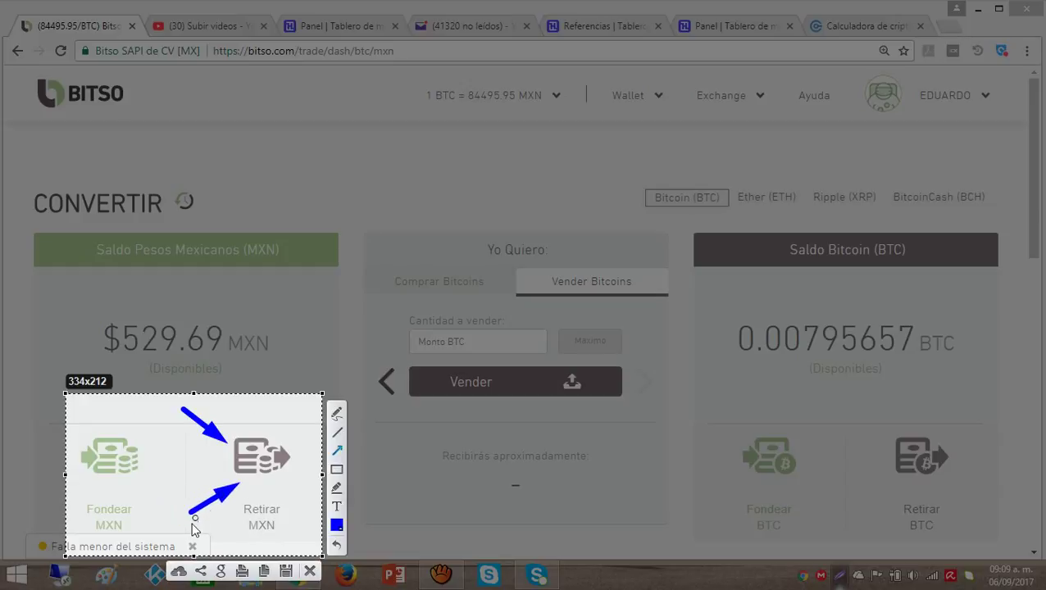
{"action": "left_click", "coordinate": [310, 571]}
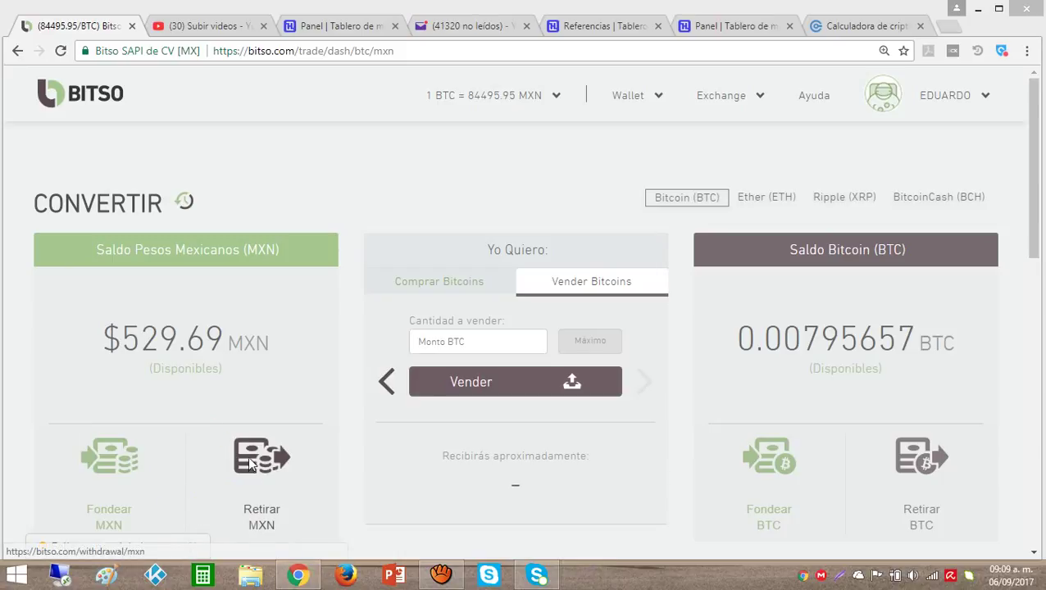
Step: Open the peso withdrawal page and bring all of its withdrawal methods into view
{"action": "left_click", "coordinate": [250, 465]}
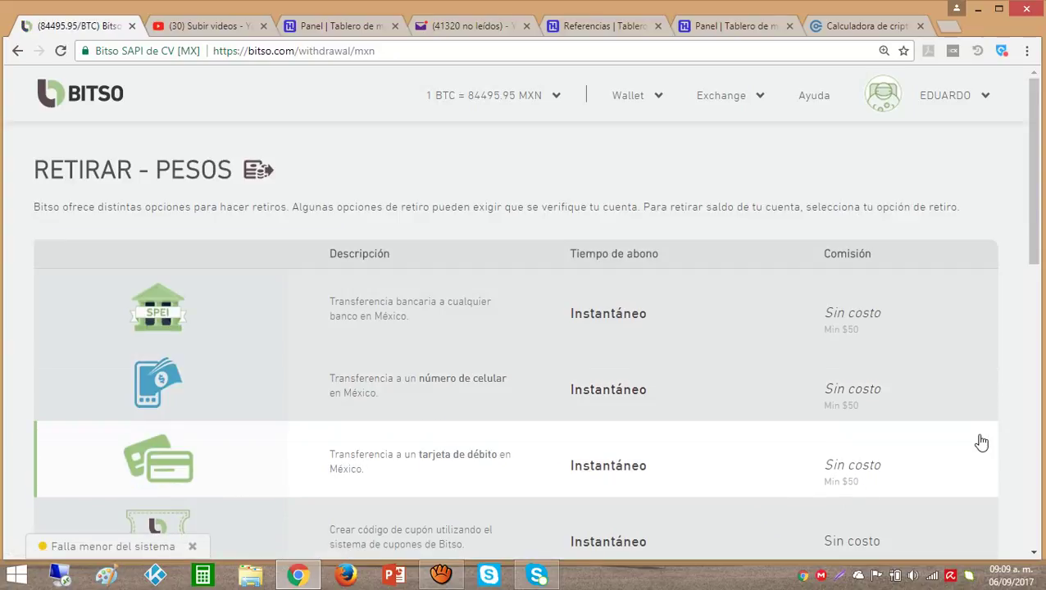
{"action": "mouse_move", "coordinate": [1035, 231]}
{"action": "left_mouse_down"}
{"action": "mouse_move", "coordinate": [1034, 265]}
{"action": "mouse_move", "coordinate": [1034, 240]}
{"action": "left_mouse_up"}
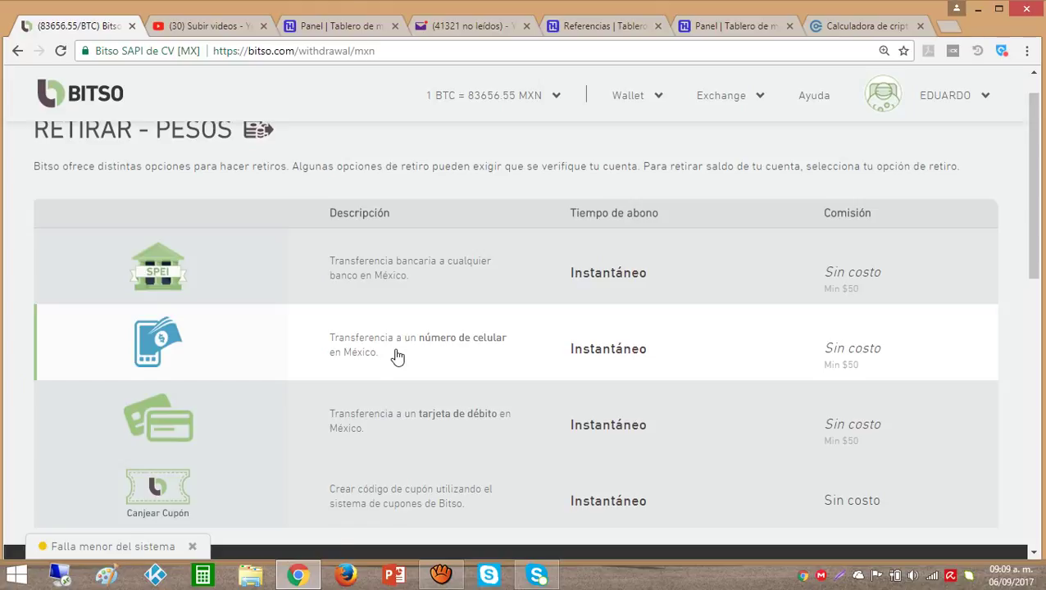
Step: Examine the form for withdrawing to a mobile phone number and return to the list of withdrawal methods
{"action": "left_click", "coordinate": [396, 355]}
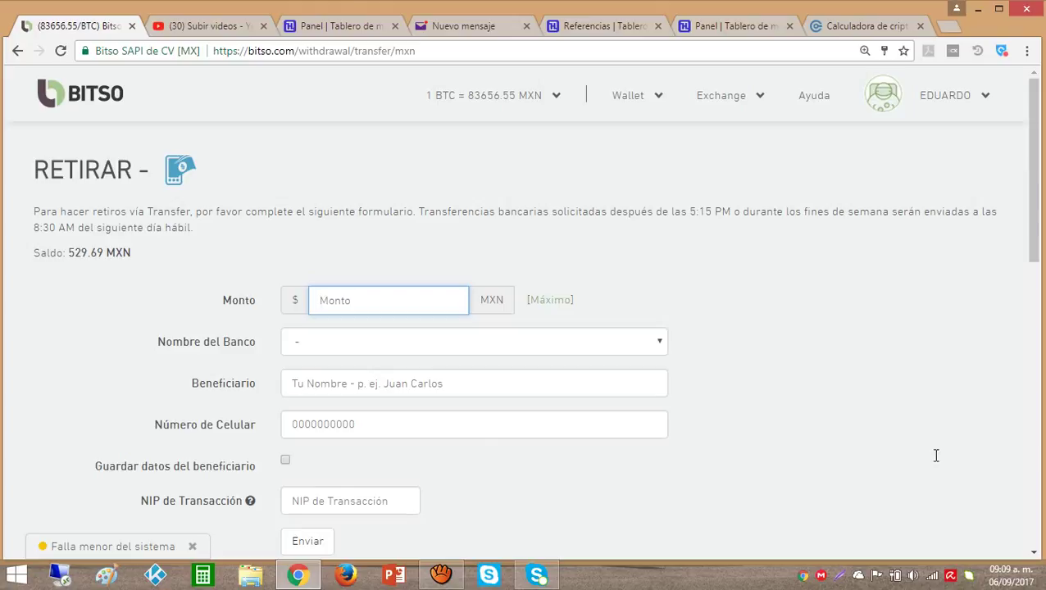
{"action": "left_click_drag", "start_coordinate": [1039, 222], "coordinate": [1032, 254]}
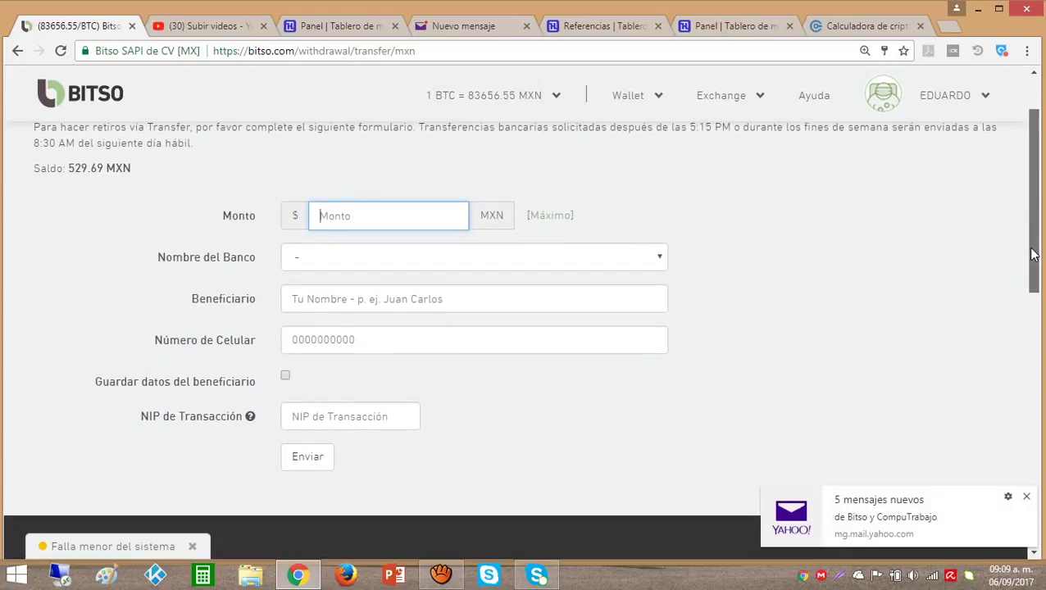
{"action": "scroll", "coordinate": [1031, 254], "scroll_direction": "up", "scroll_amount": 2}
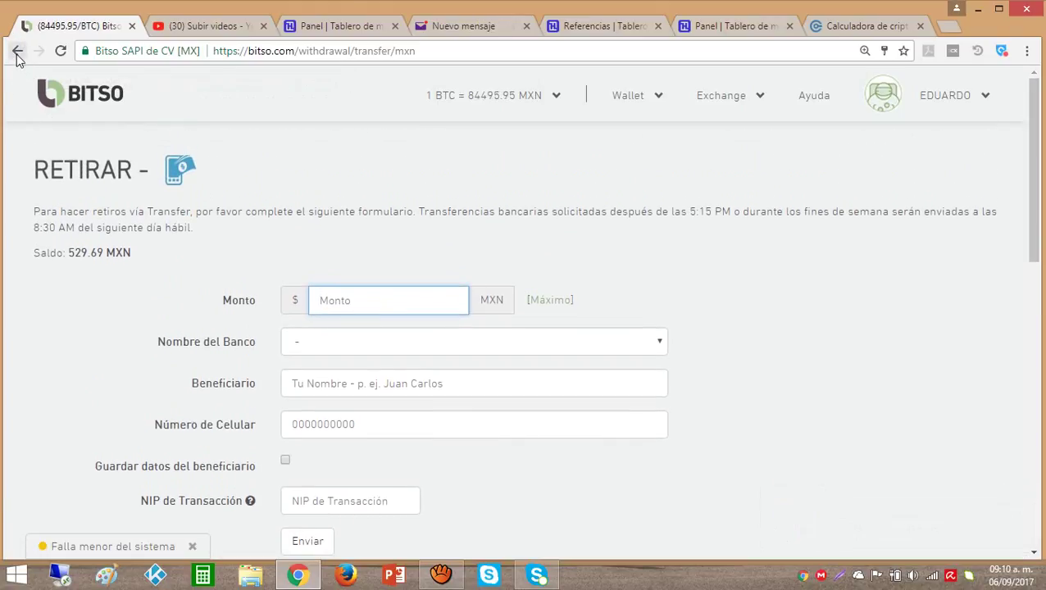
{"action": "left_click", "coordinate": [17, 51]}
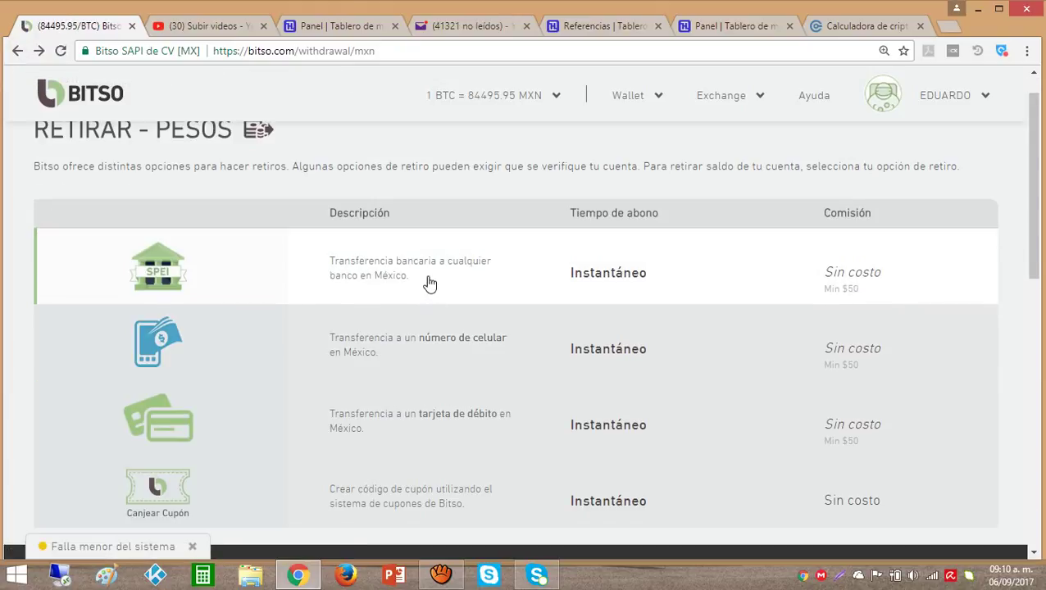
Step: Open the SPEI bank transfer withdrawal form and select the account holder's stored beneficiary
{"action": "left_click", "coordinate": [429, 284]}
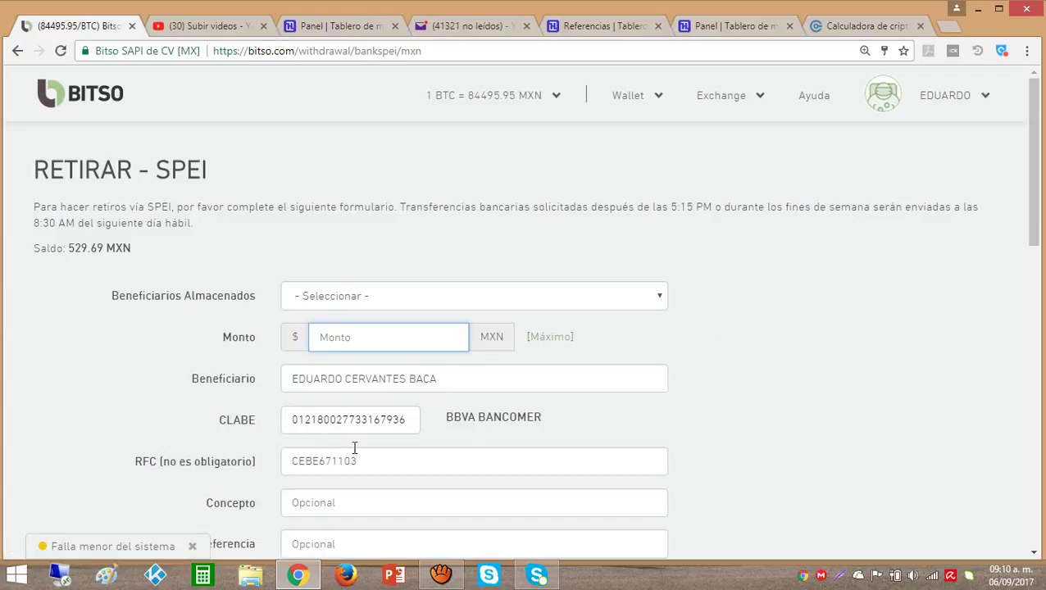
{"action": "left_click", "coordinate": [658, 300]}
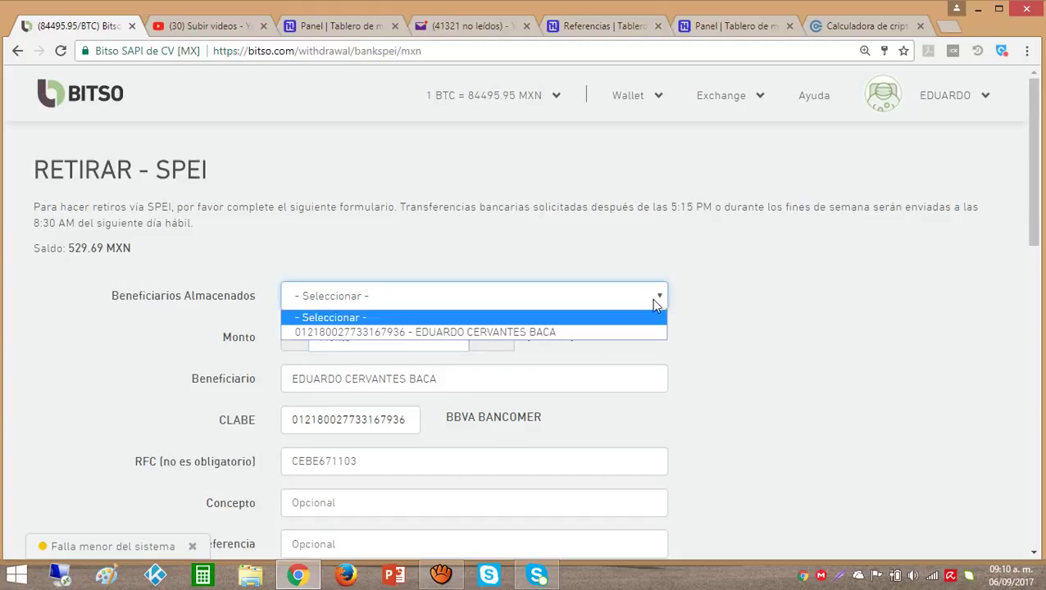
{"action": "left_click", "coordinate": [572, 332]}
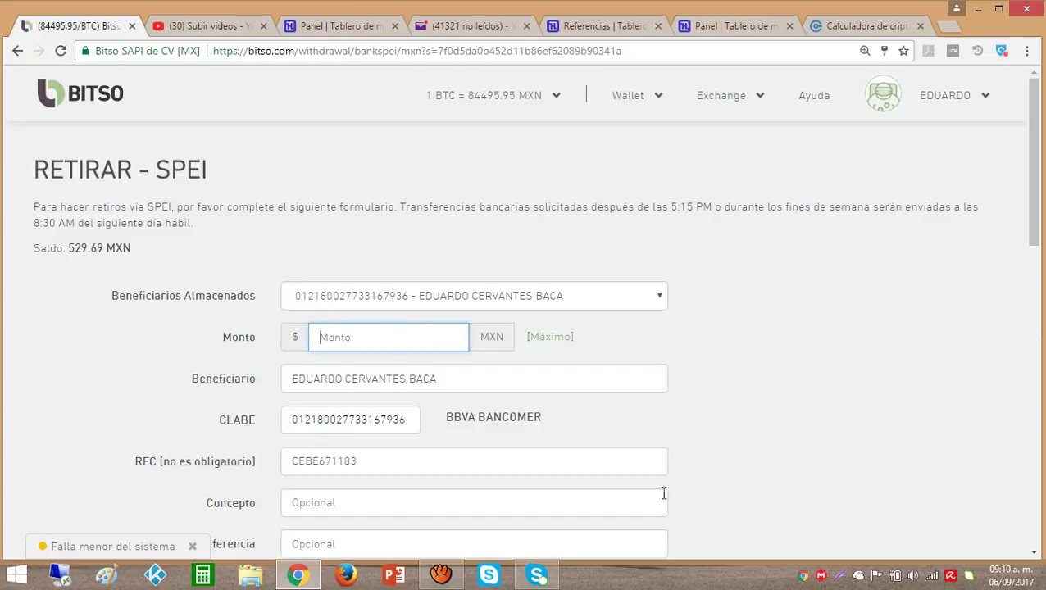
Step: Capture the CLABE row with its bank name on the SPEI form and discard the capture
{"action": "left_click", "coordinate": [844, 580]}
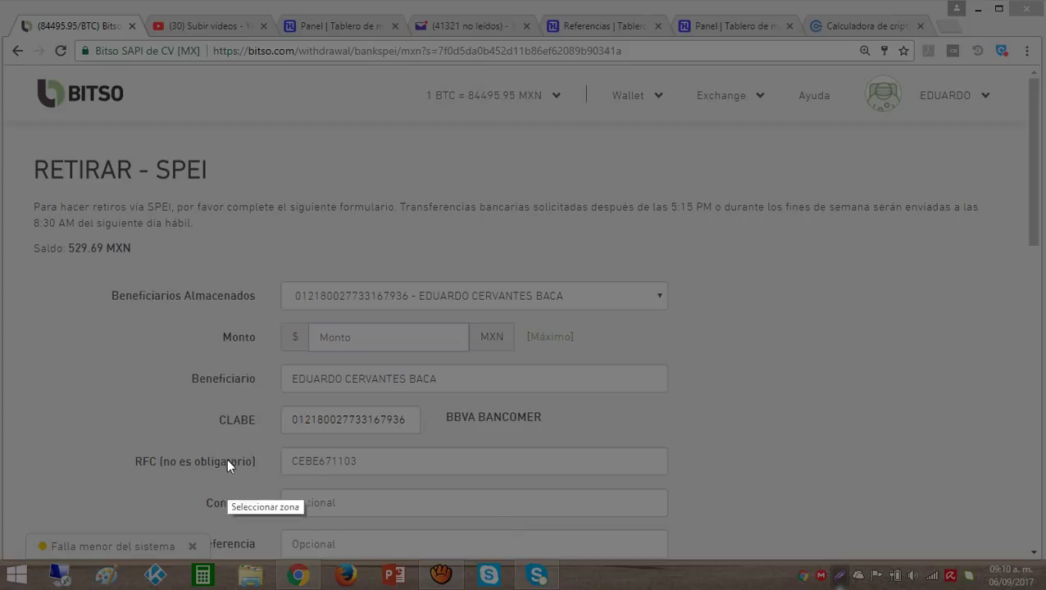
{"action": "left_click_drag", "start_coordinate": [198, 396], "coordinate": [603, 447]}
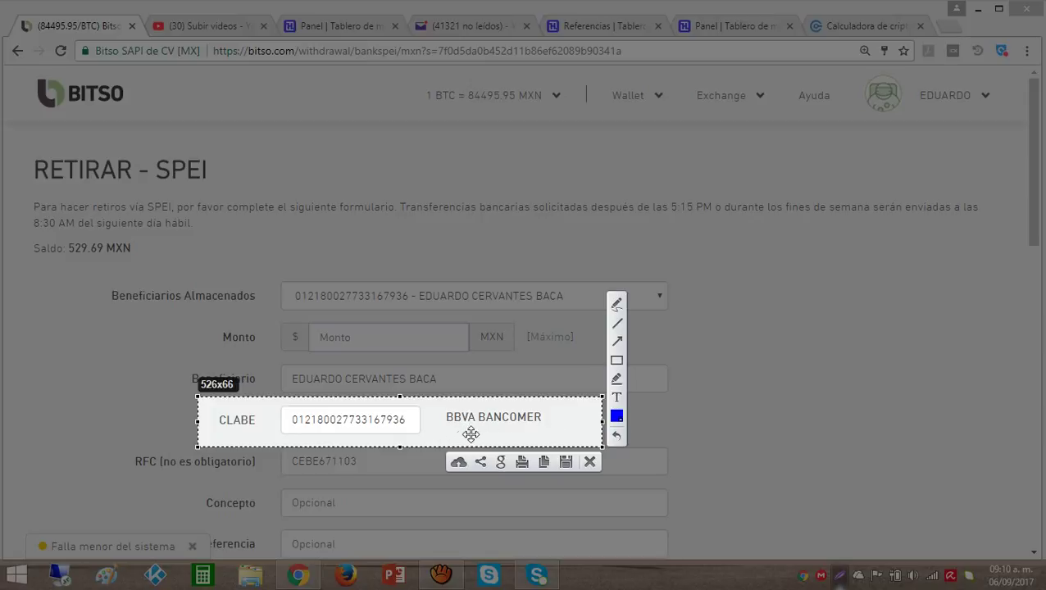
{"action": "left_click", "coordinate": [589, 464]}
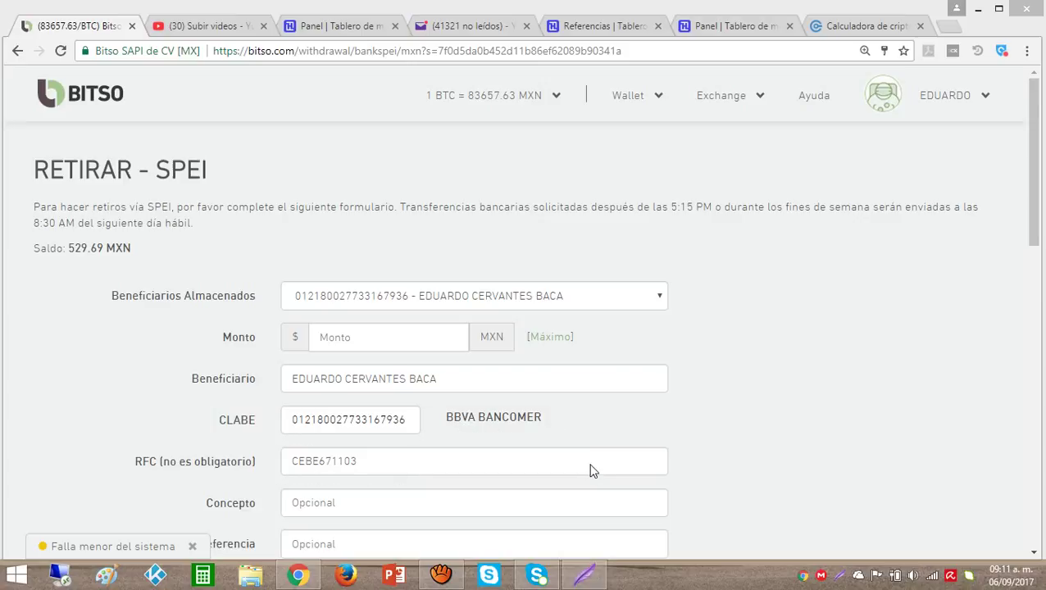
Step: Set the SPEI withdrawal amount to 529.69 MXN
{"action": "left_click", "coordinate": [349, 336]}
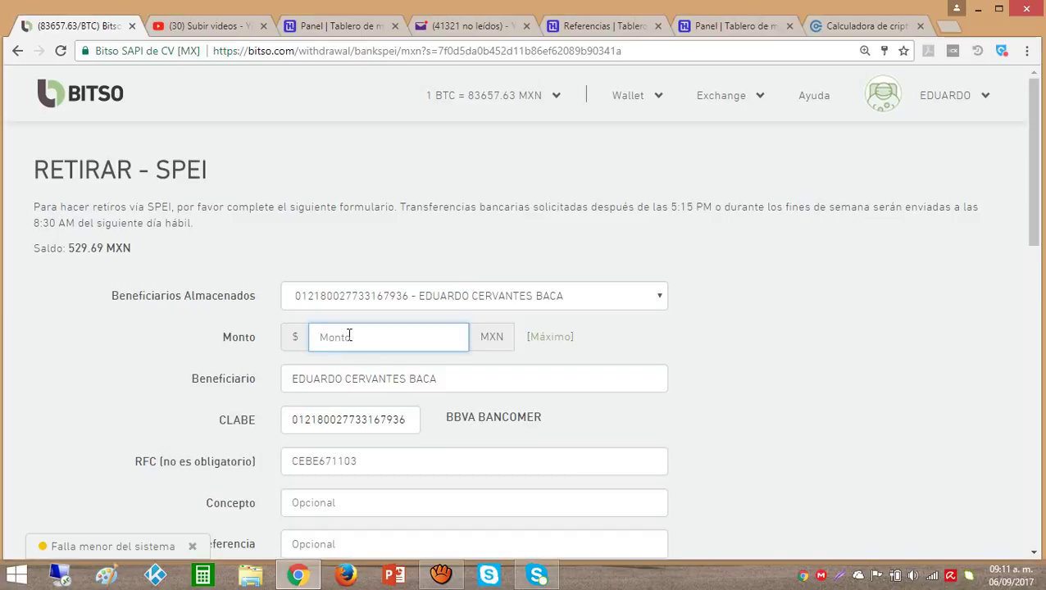
{"action": "type", "text": "529.69"}
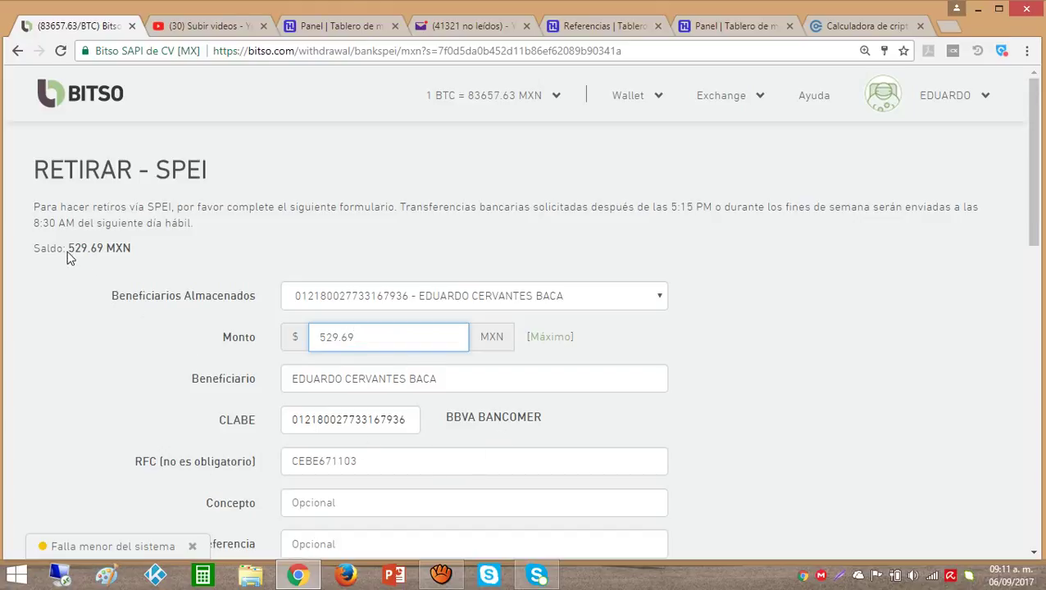
Step: Capture the upper part of the SPEI form, draw arrows at the 5:15 PM and 8:30 AM times, and copy the capture
{"action": "left_click", "coordinate": [838, 576]}
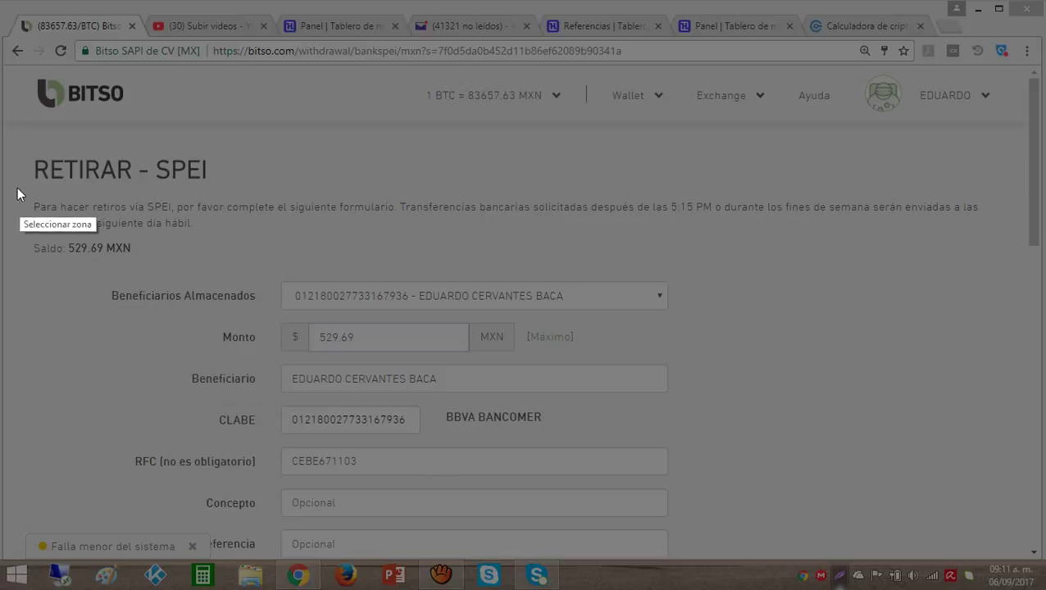
{"action": "left_click_drag", "start_coordinate": [4, 137], "coordinate": [1000, 388]}
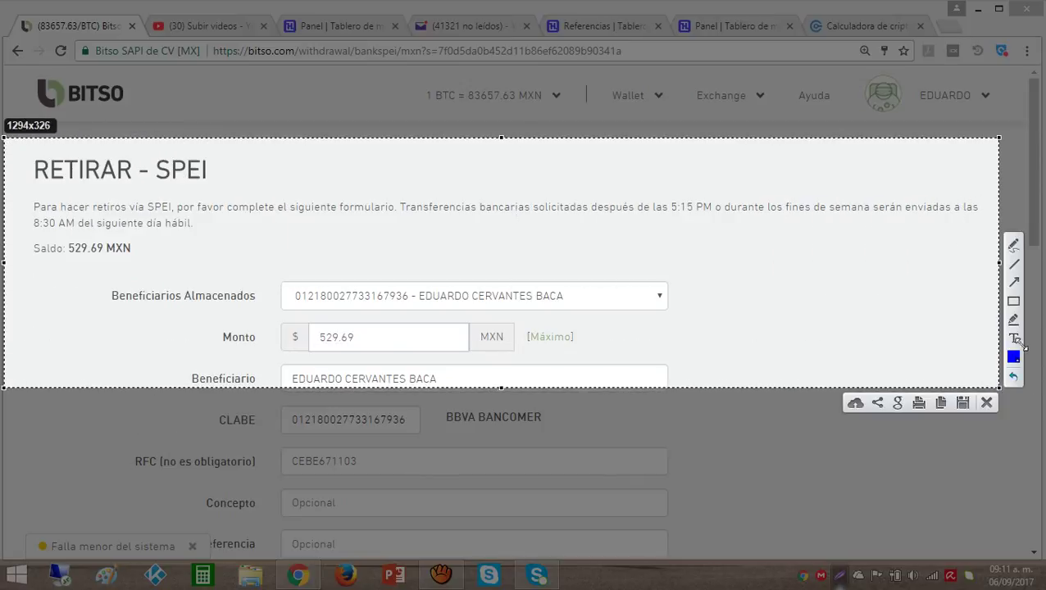
{"action": "left_click", "coordinate": [1014, 282]}
{"action": "left_click_drag", "start_coordinate": [574, 241], "coordinate": [658, 216]}
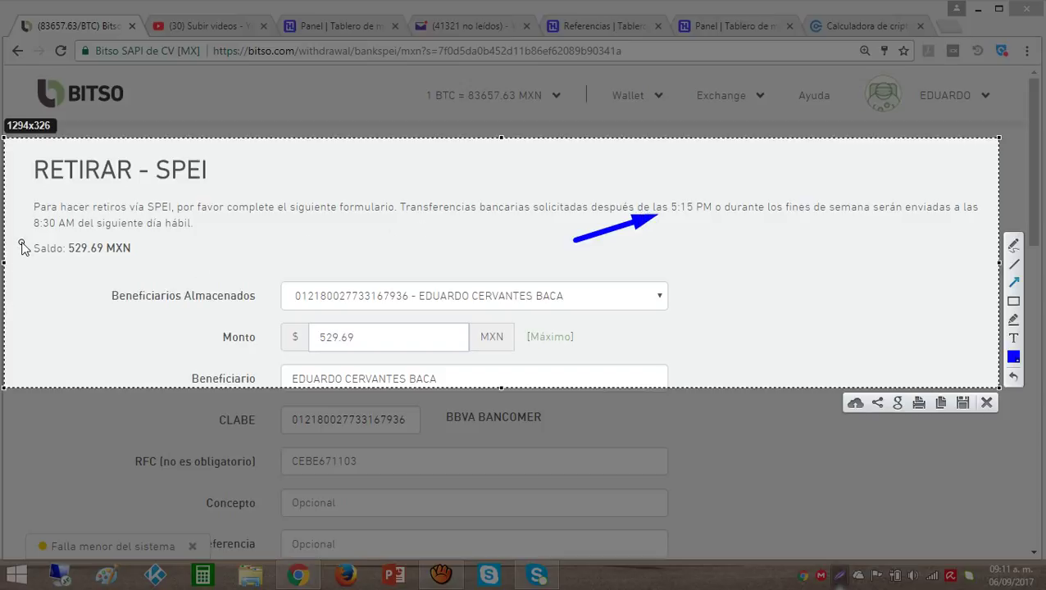
{"action": "left_click_drag", "start_coordinate": [13, 250], "coordinate": [48, 238]}
{"action": "left_click", "coordinate": [942, 403]}
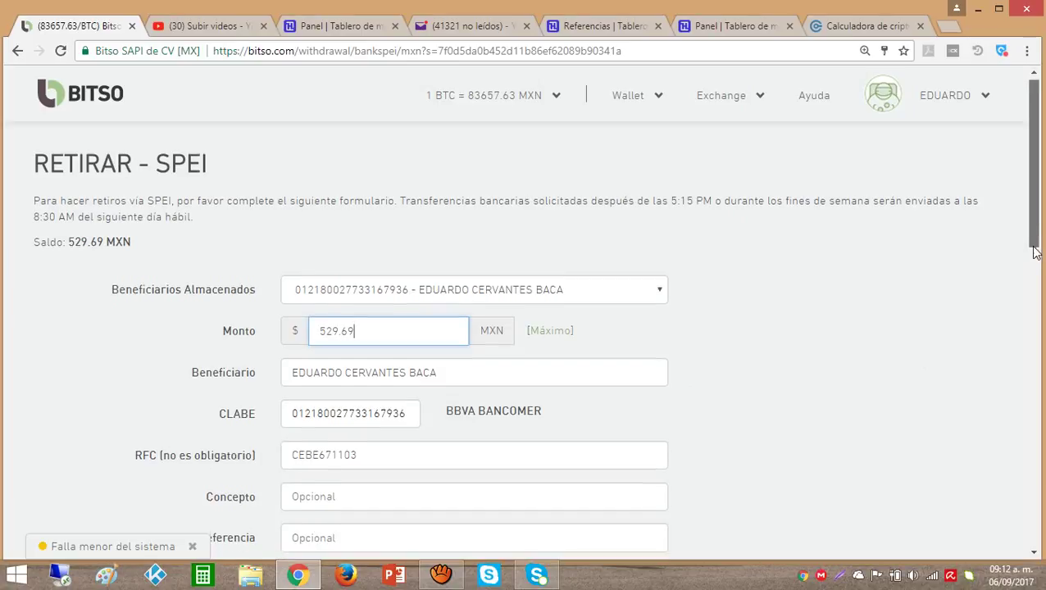
Step: Leave the optional concept and reference number blank and enter the transaction PIN in NIP de Transacción
{"action": "left_click_drag", "start_coordinate": [1034, 238], "coordinate": [1020, 312]}
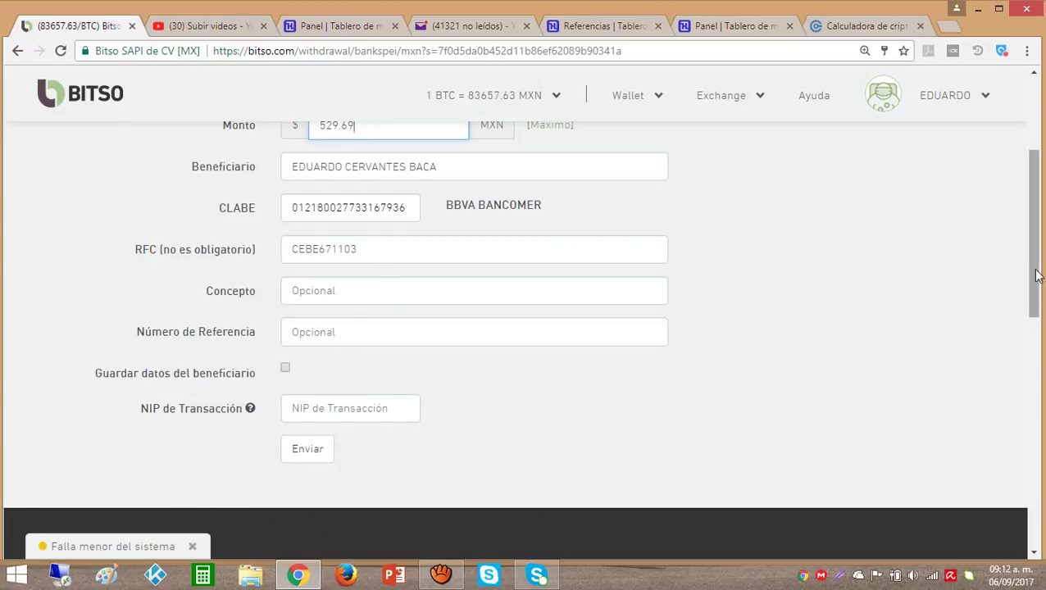
{"action": "mouse_move", "coordinate": [1034, 275]}
{"action": "left_mouse_down"}
{"action": "mouse_move", "coordinate": [1034, 209]}
{"action": "mouse_move", "coordinate": [1036, 258]}
{"action": "left_mouse_up"}
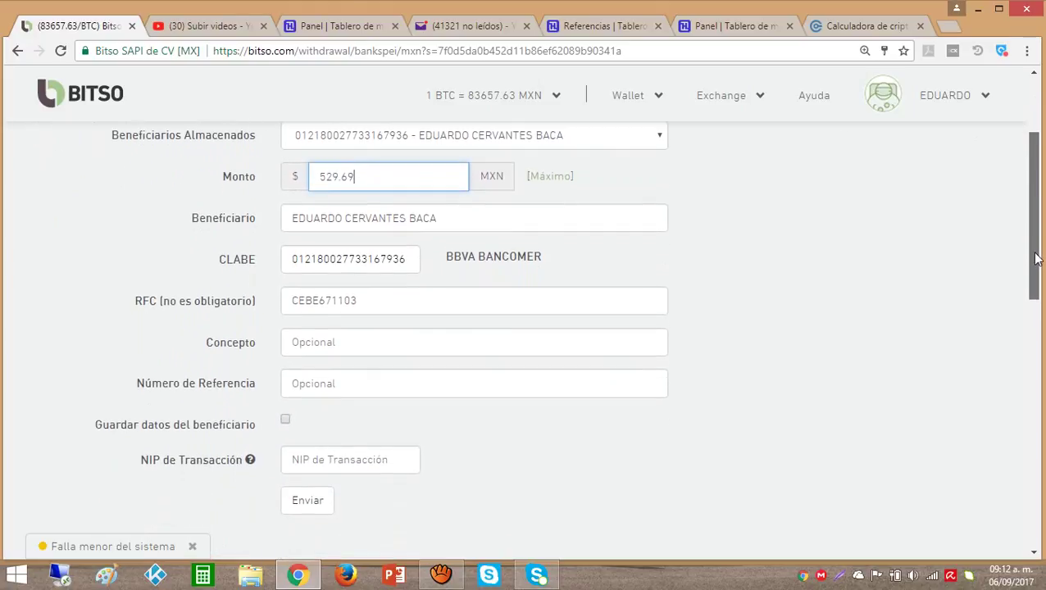
{"action": "left_click", "coordinate": [353, 342]}
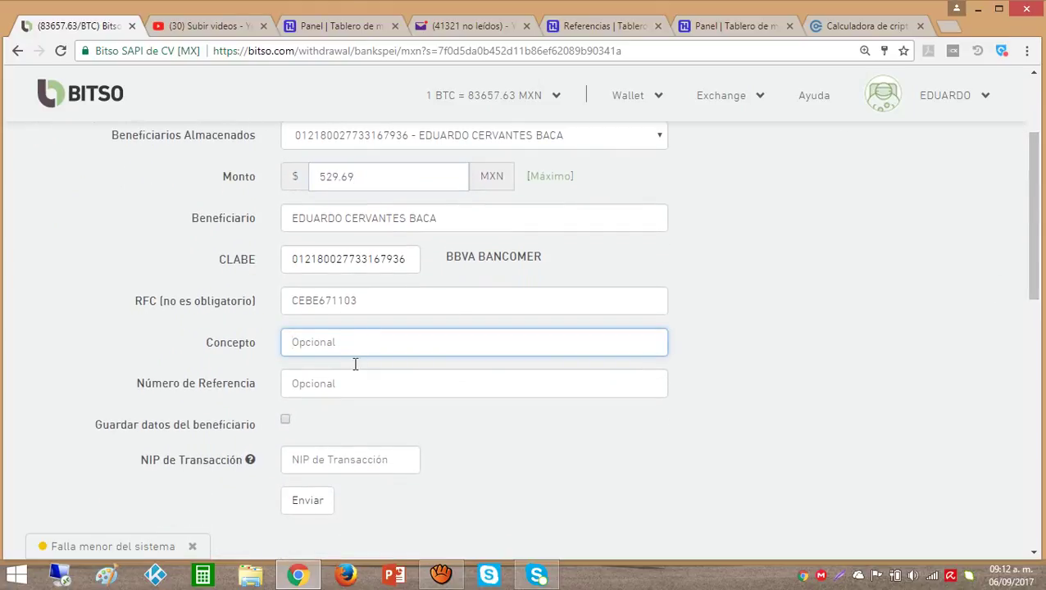
{"action": "left_click", "coordinate": [359, 388]}
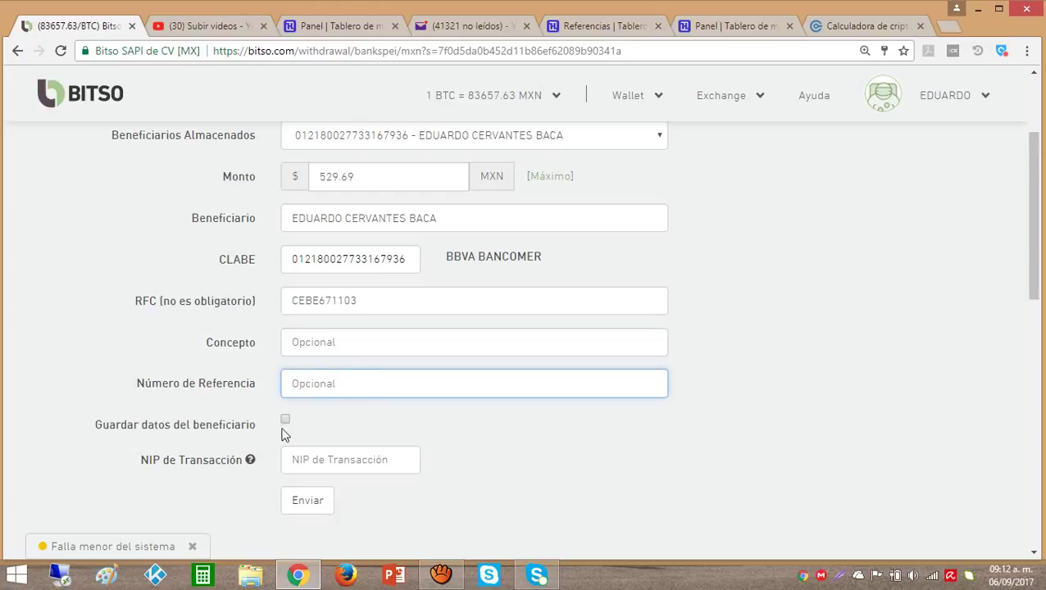
{"action": "left_click", "coordinate": [332, 460]}
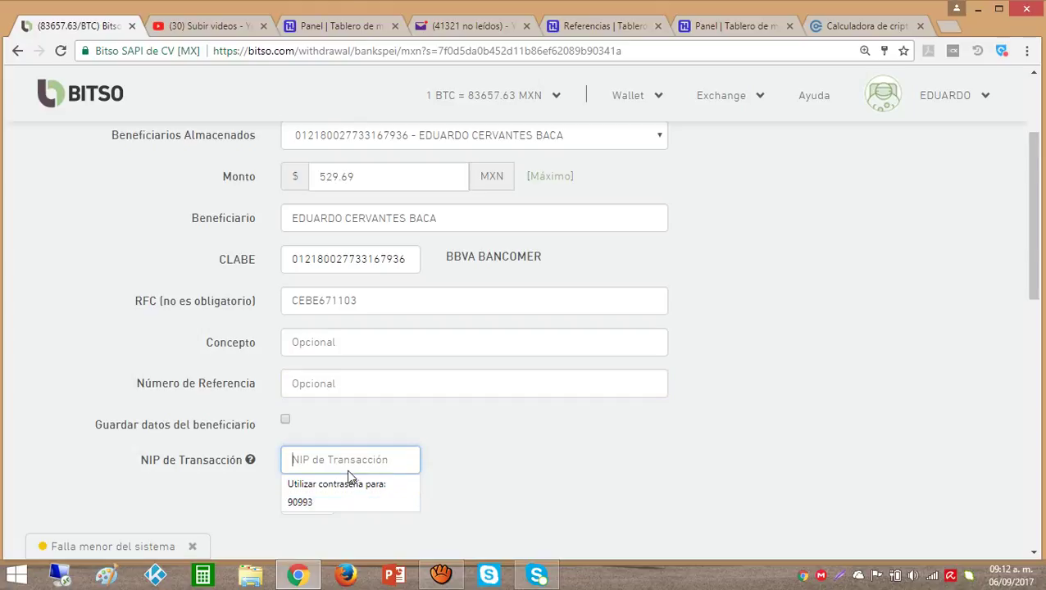
{"action": "type", "text": "••"}
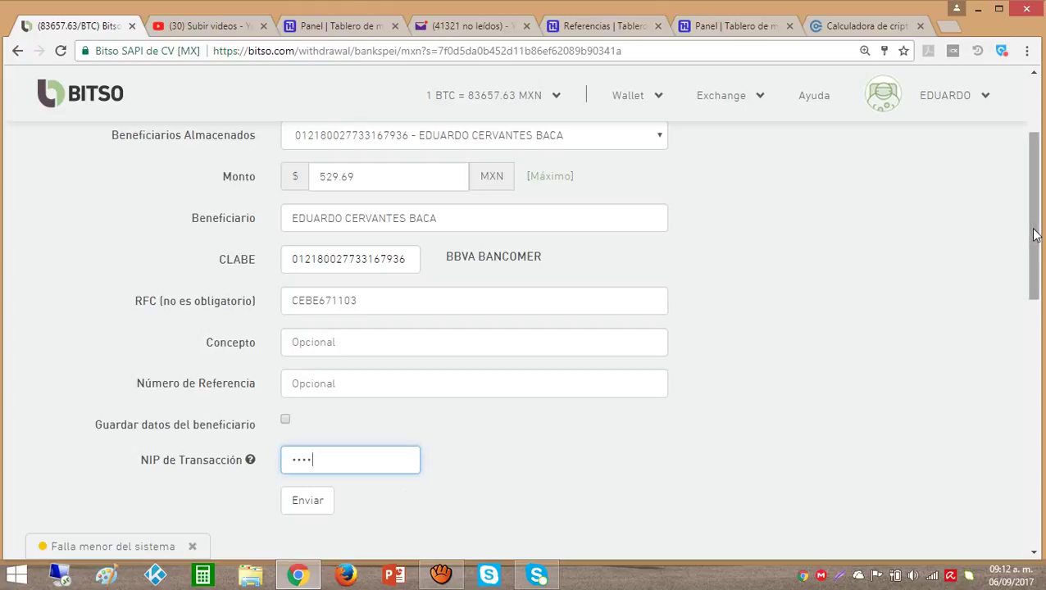
{"action": "left_click_drag", "start_coordinate": [1036, 238], "coordinate": [1037, 283]}
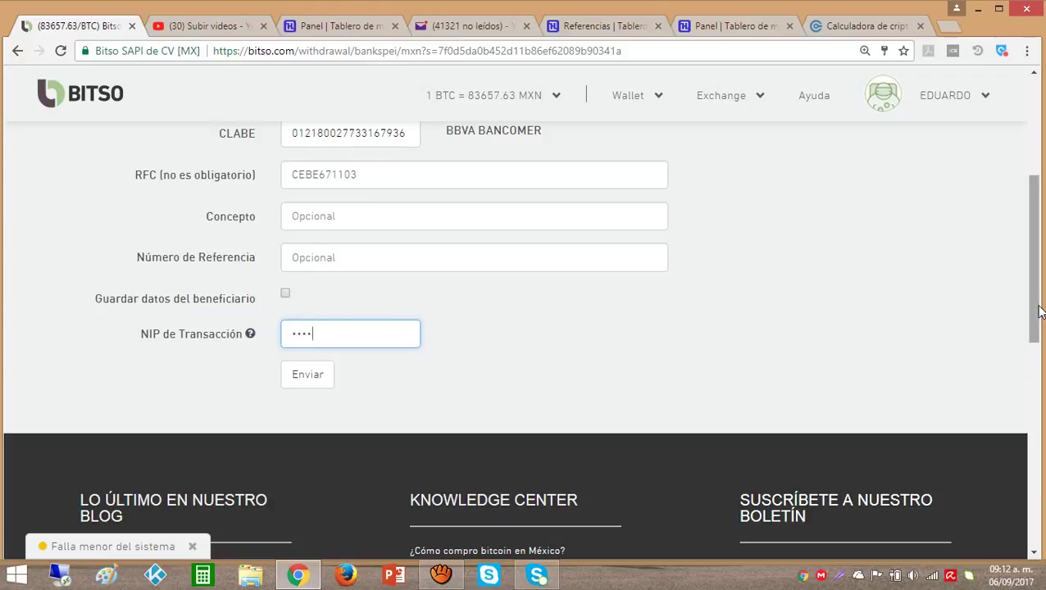
{"action": "left_click_drag", "start_coordinate": [1041, 311], "coordinate": [1041, 273]}
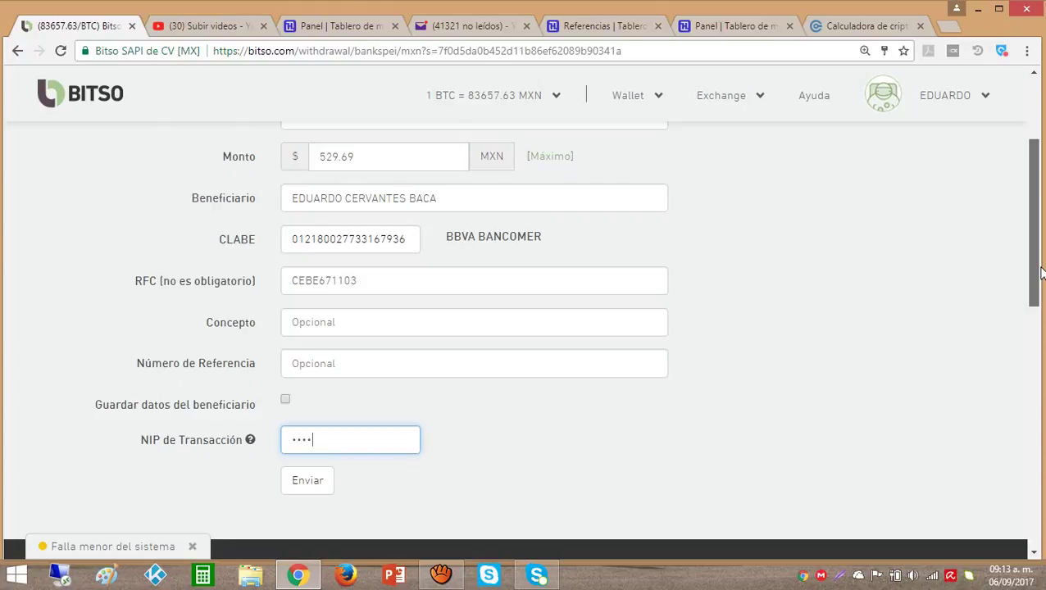
Step: Submit the SPEI withdrawal request and cancel the screen capture started on the resulting withdrawal page
{"action": "left_click_drag", "start_coordinate": [1041, 273], "coordinate": [1043, 277]}
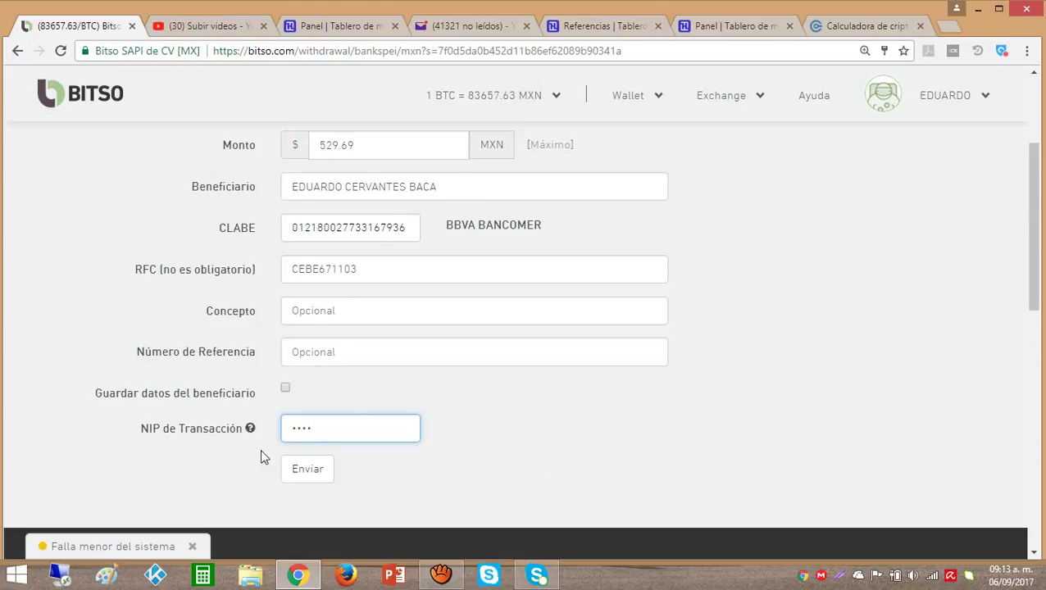
{"action": "left_click", "coordinate": [313, 478]}
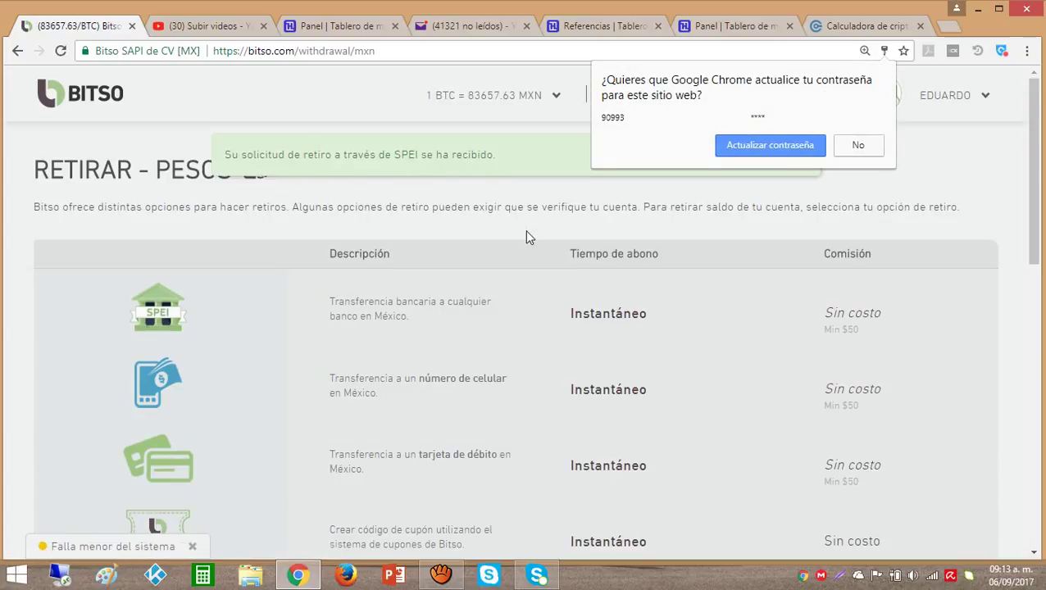
{"action": "left_click", "coordinate": [842, 575]}
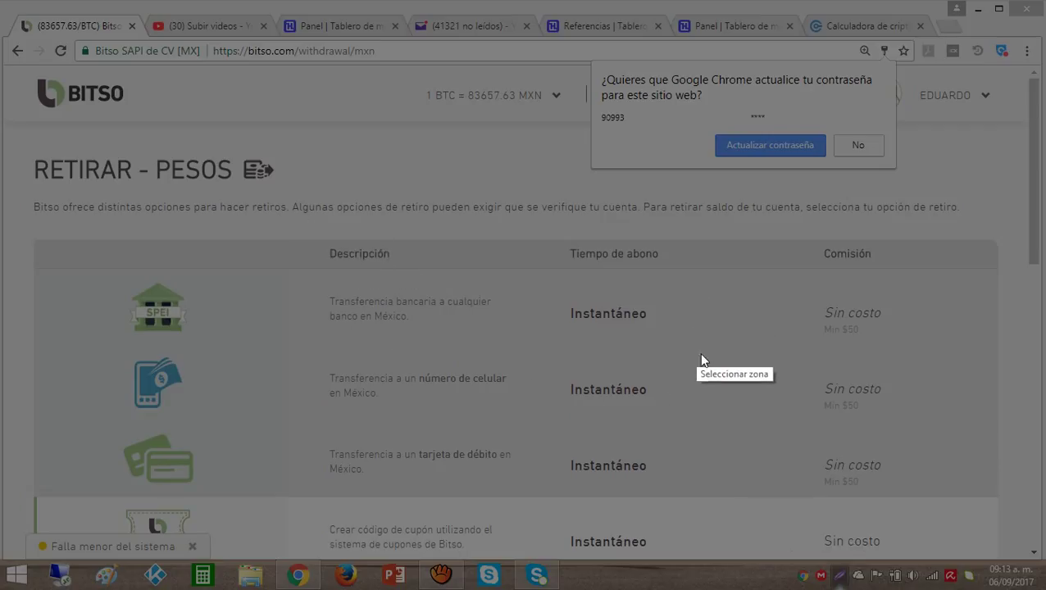
{"action": "key", "text": "Escape"}
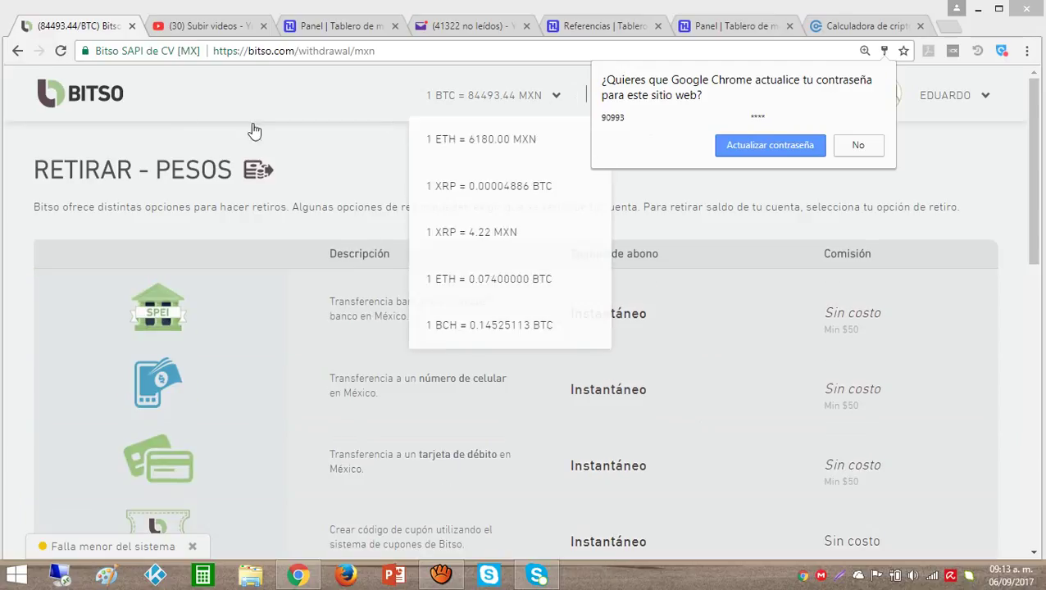
Step: Return to the Bitso wallet and check the recent history for the SPEI withdrawal entry
{"action": "left_click", "coordinate": [94, 97]}
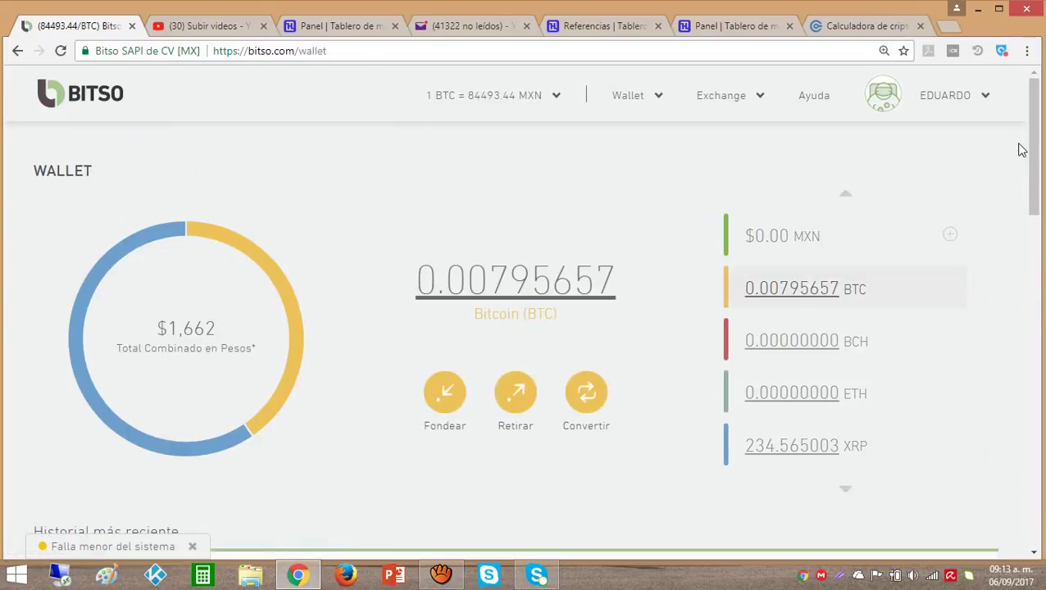
{"action": "left_click_drag", "start_coordinate": [1035, 137], "coordinate": [1035, 163]}
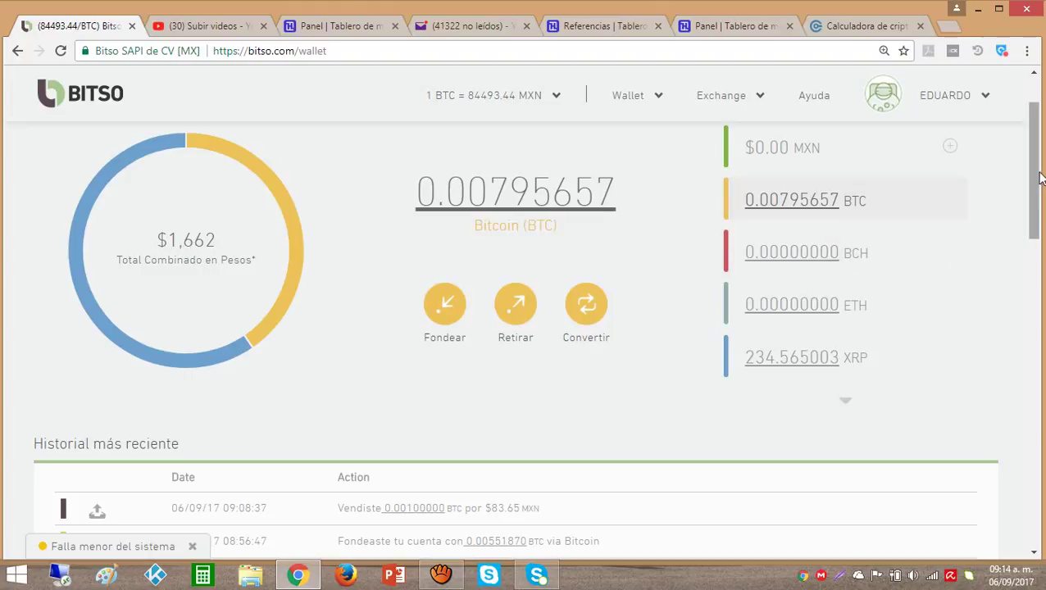
{"action": "left_click_drag", "start_coordinate": [1036, 168], "coordinate": [1036, 229]}
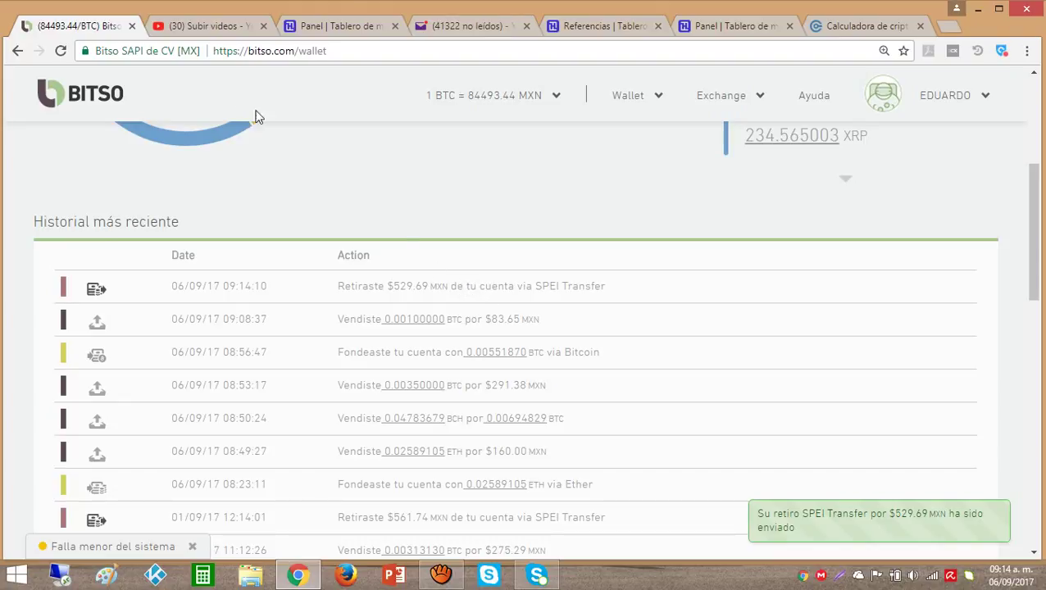
Step: Switch to Yahoo Mail and read the 8:56 Bitso message "Fondos acreditados a tu cuenta"
{"action": "left_click", "coordinate": [458, 27]}
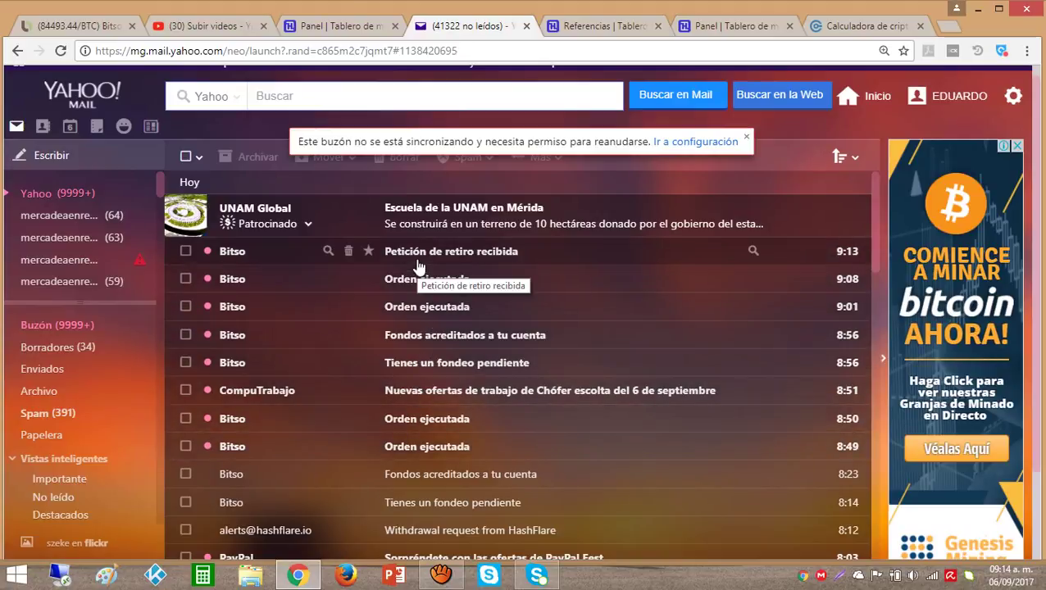
{"action": "left_click", "coordinate": [432, 345]}
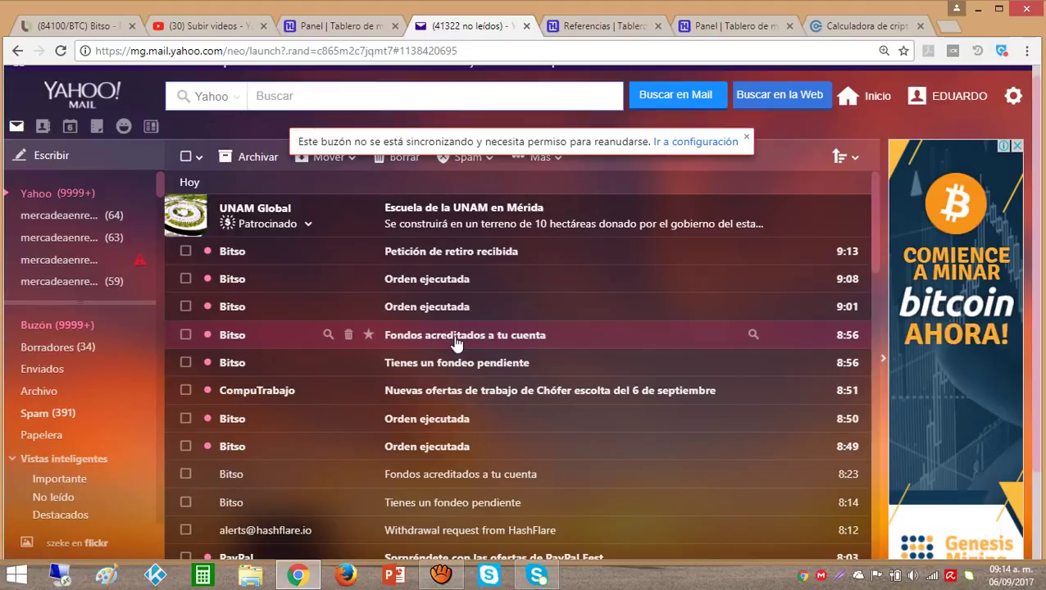
{"action": "left_click", "coordinate": [456, 343]}
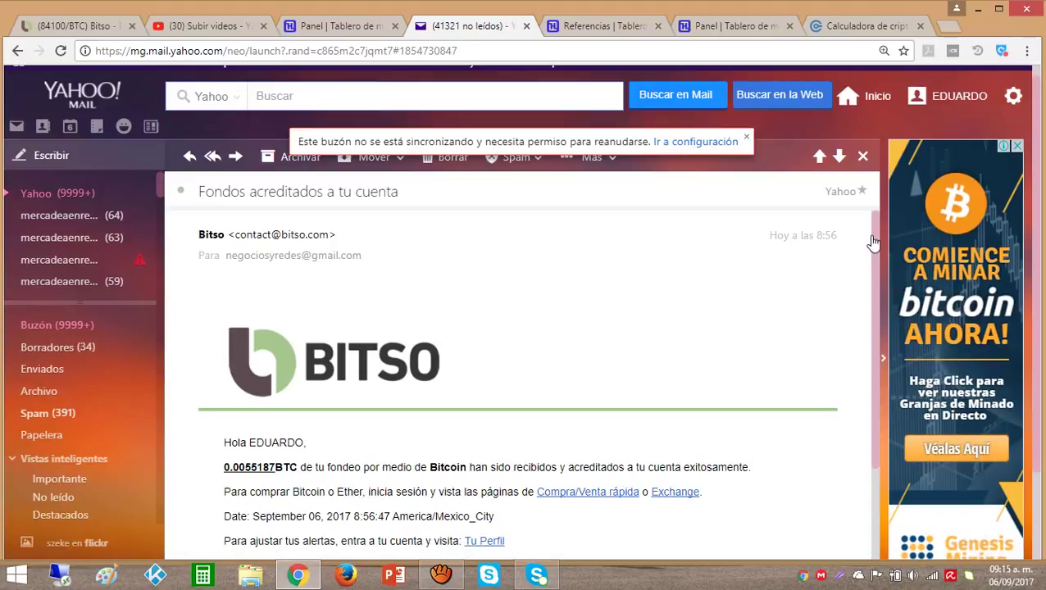
{"action": "left_click_drag", "start_coordinate": [873, 237], "coordinate": [869, 291]}
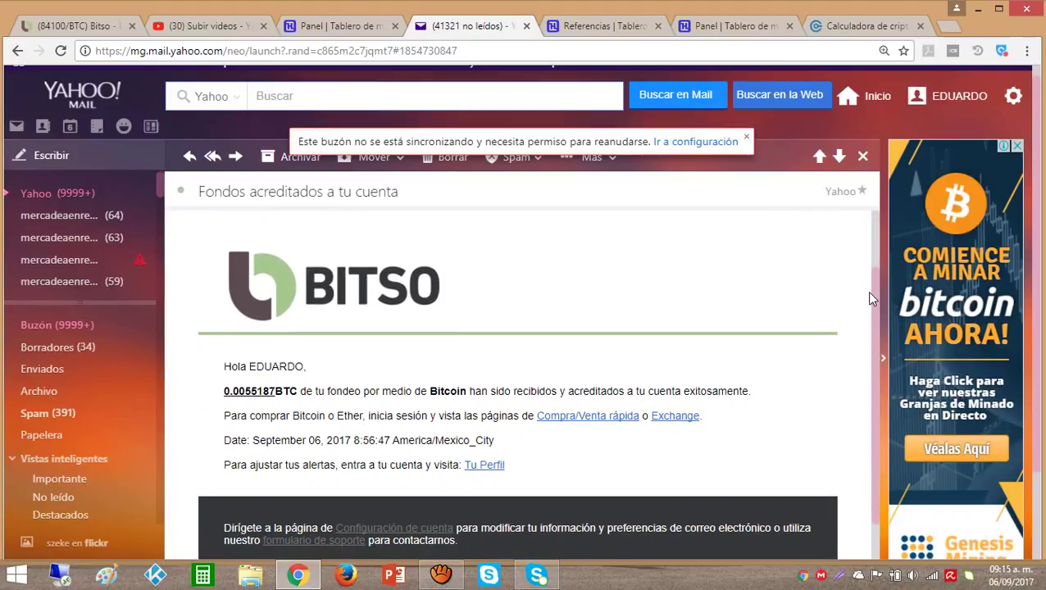
{"action": "scroll", "coordinate": [871, 287], "scroll_direction": "up", "scroll_amount": 2}
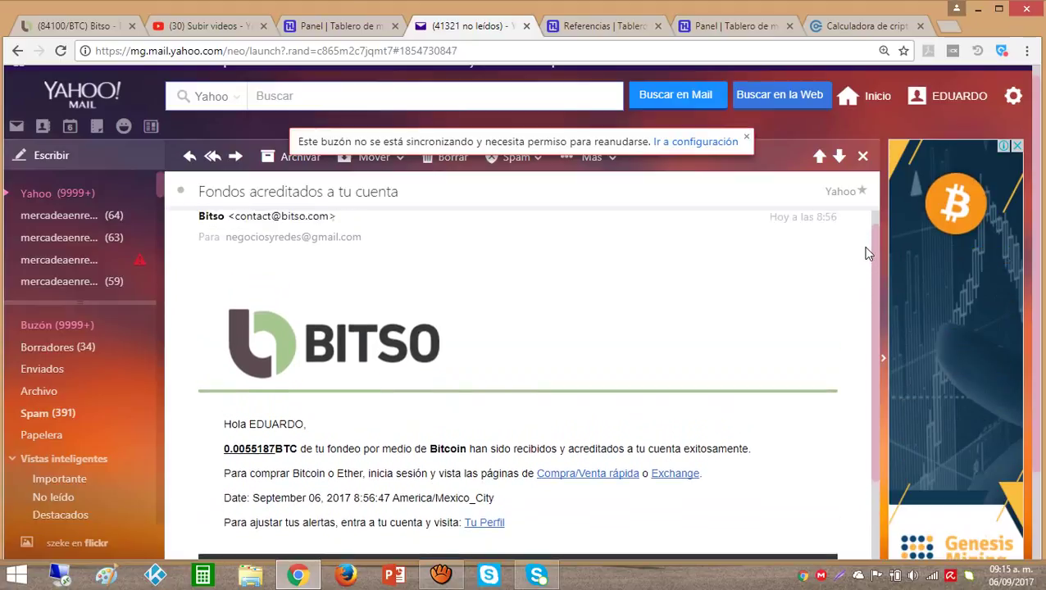
Step: Go back to the inbox and read the 9:13 Bitso message "Petición de retiro recibida"
{"action": "left_click", "coordinate": [59, 326]}
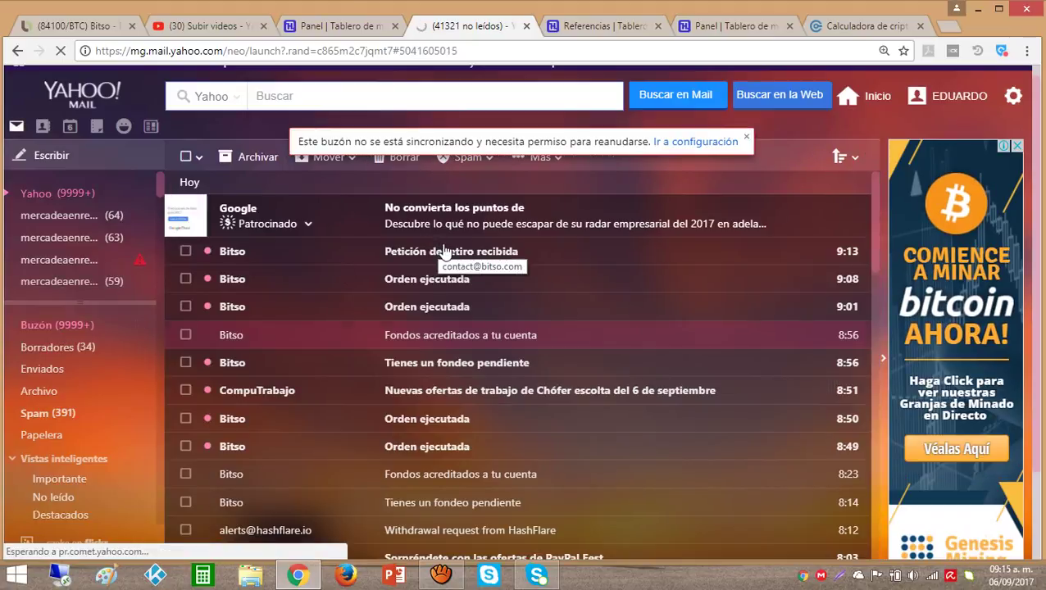
{"action": "left_click", "coordinate": [442, 251]}
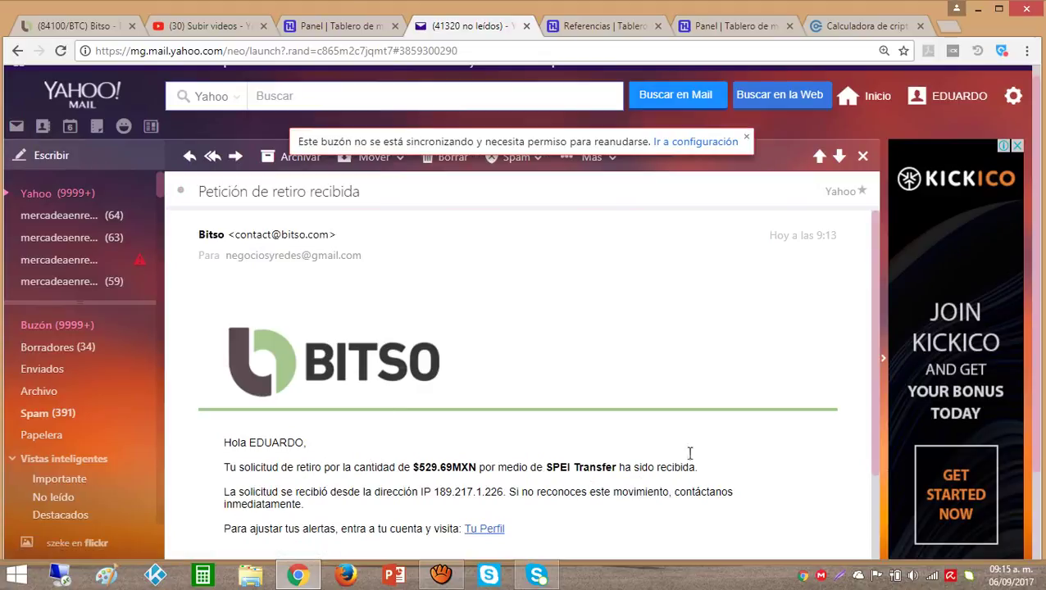
{"action": "scroll", "coordinate": [871, 279], "scroll_direction": "down", "scroll_amount": 1}
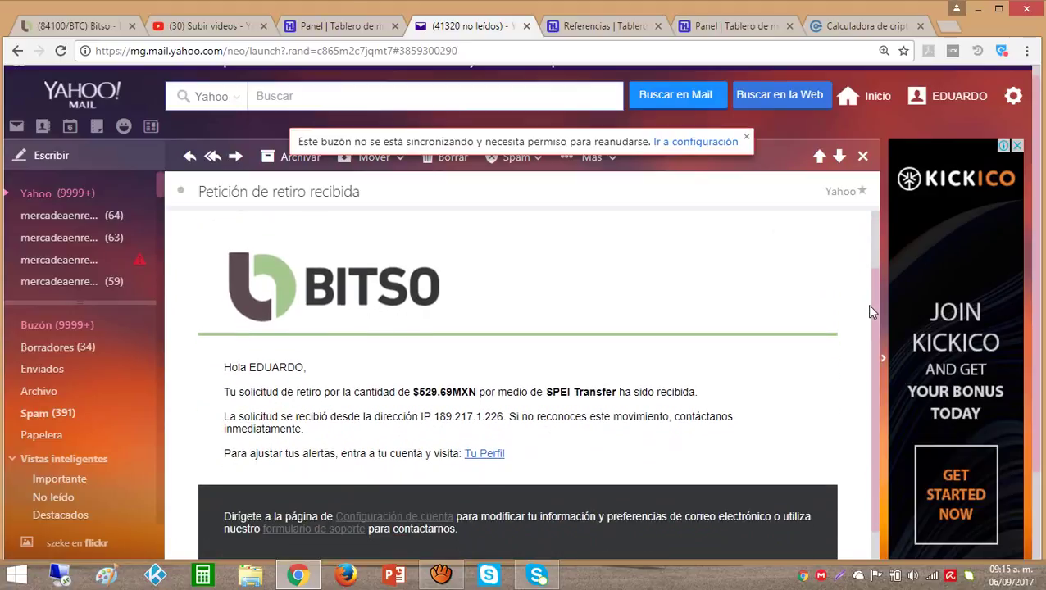
{"action": "scroll", "coordinate": [870, 299], "scroll_direction": "up", "scroll_amount": 1}
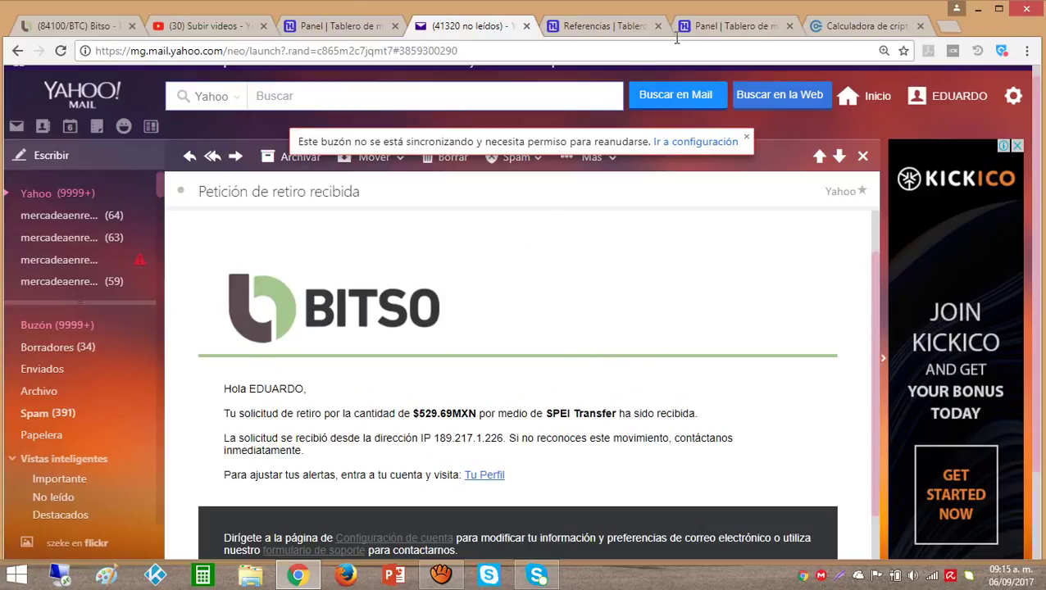
Step: Open the bancomer.com website in a new browser tab
{"action": "key", "text": "ctrl+t"}
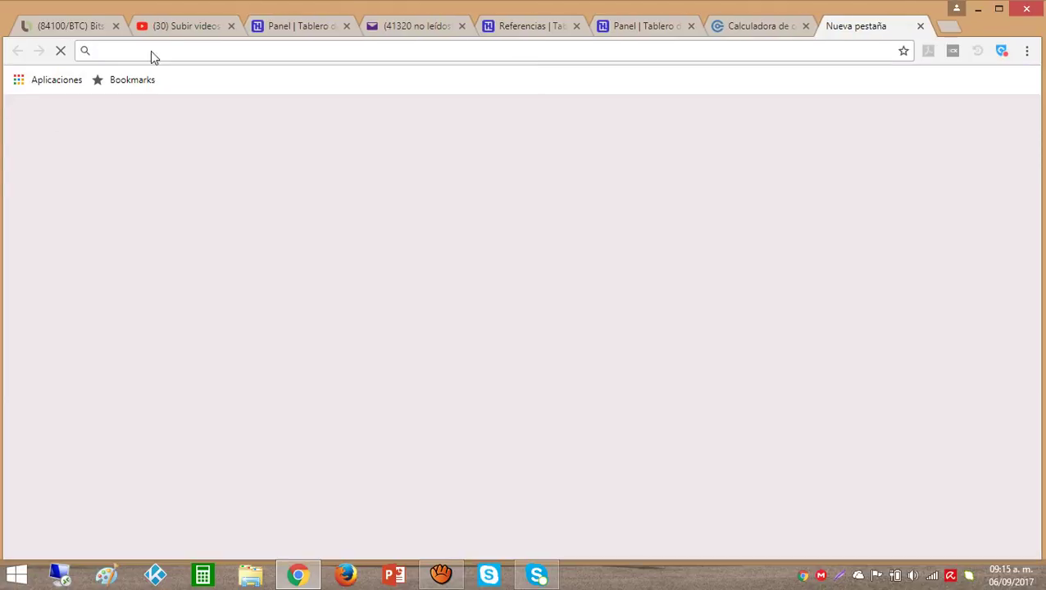
{"action": "type", "text": "bancomer.com"}
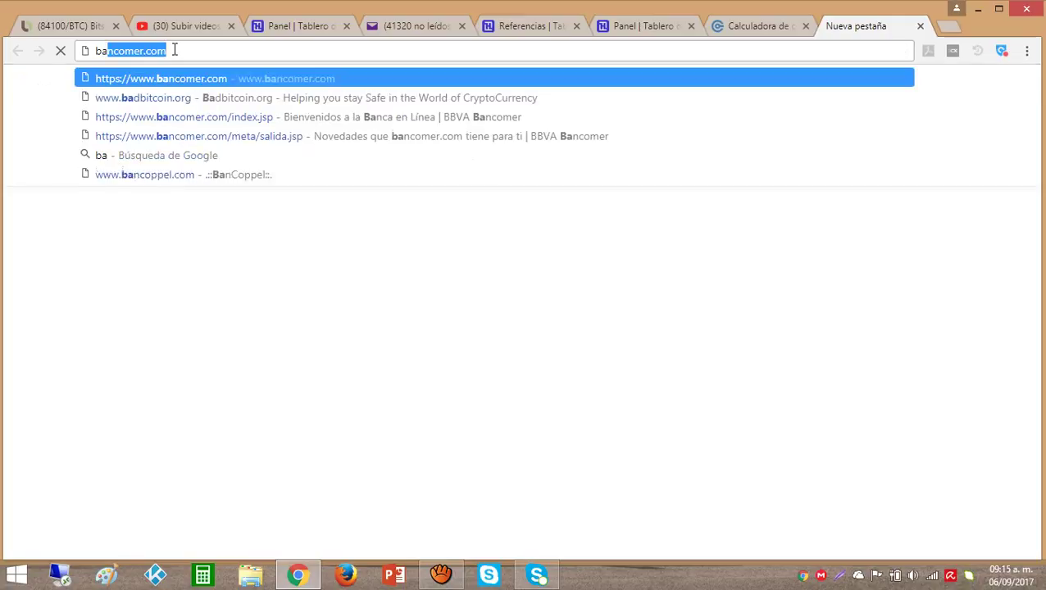